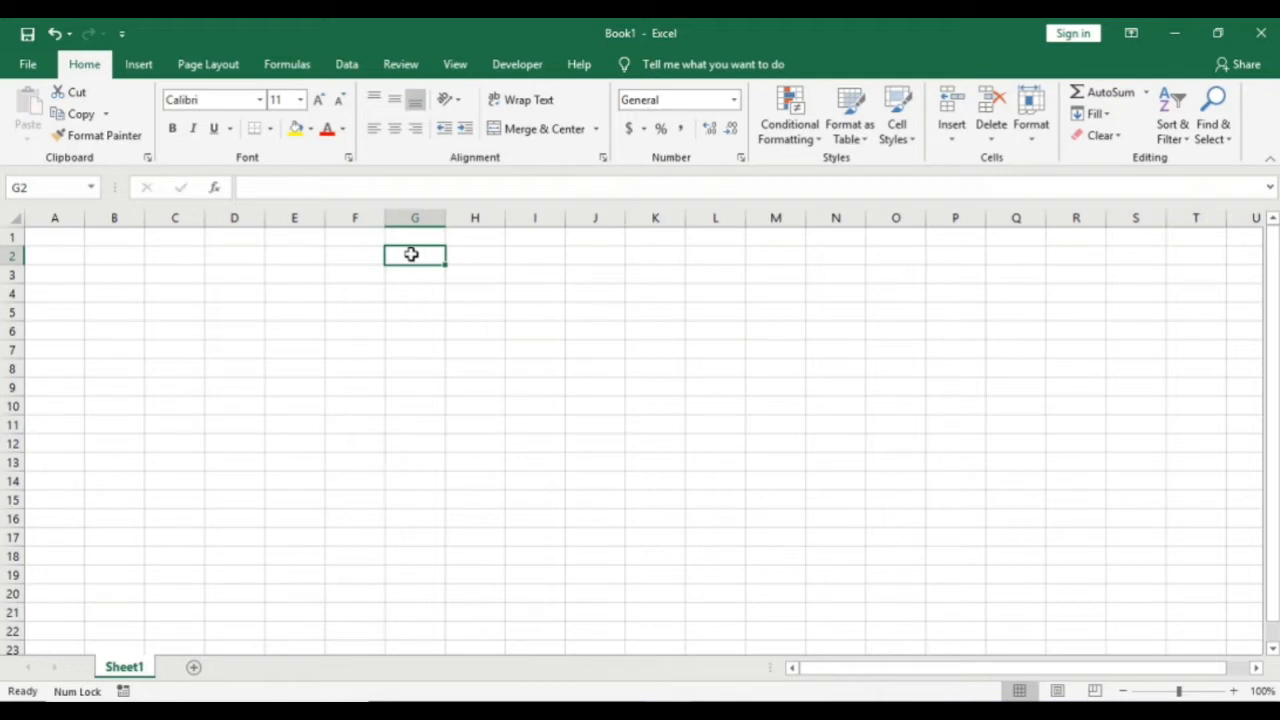
Step: Enter the number 2 in each of cells G2, G3 and G4
{"action": "type", "text": "2"}
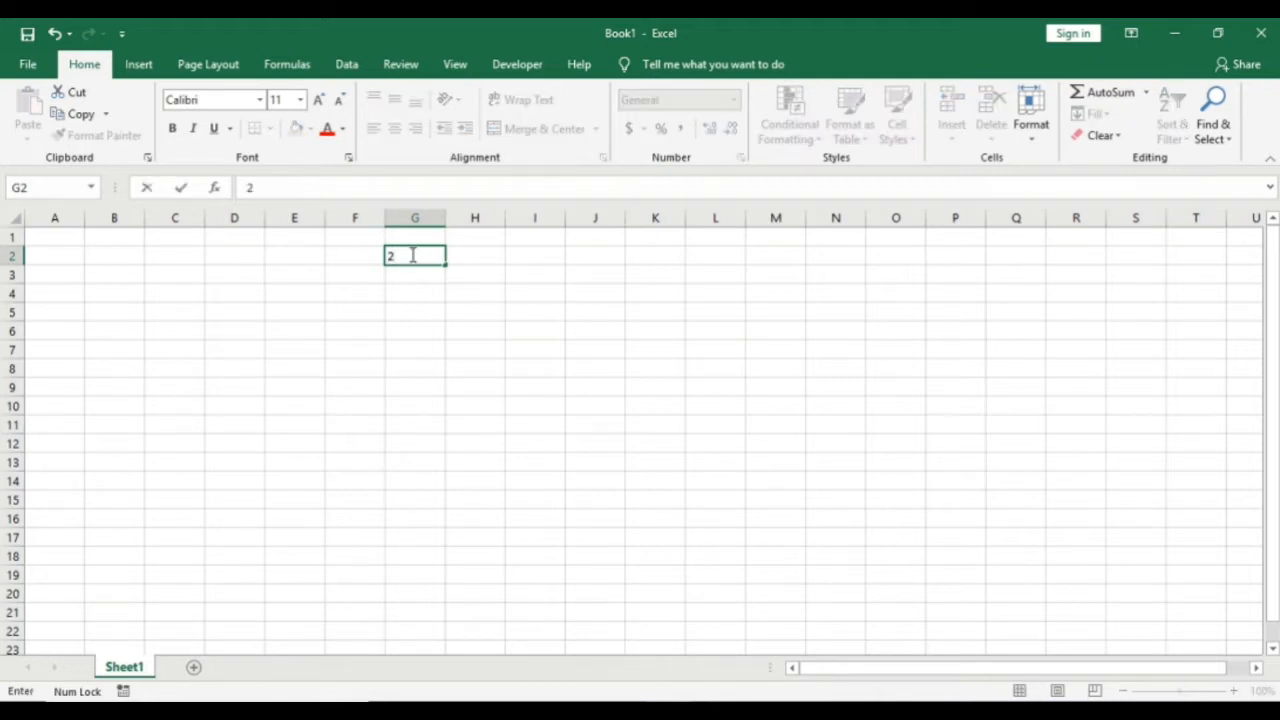
{"action": "key", "text": "Return"}
{"action": "key", "text": "Up"}
{"action": "key", "text": "Down"}
{"action": "type", "text": "2"}
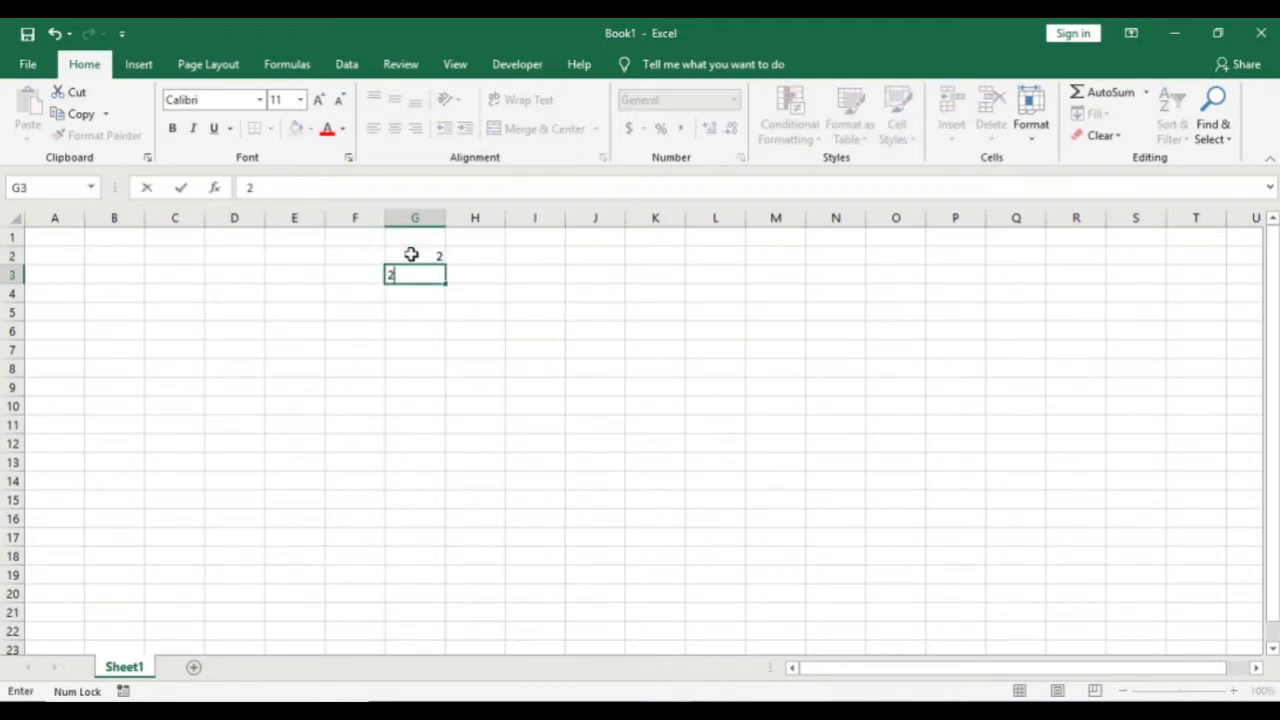
{"action": "key", "text": "Return"}
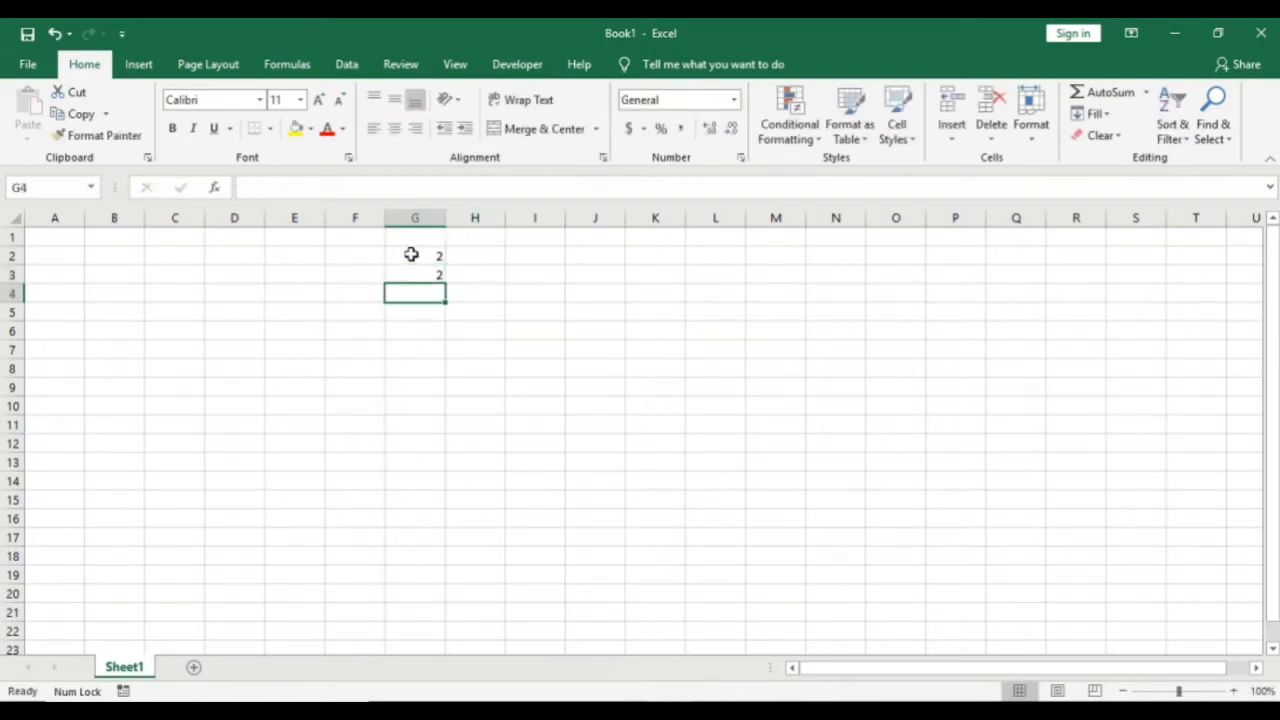
{"action": "type", "text": "2"}
{"action": "key", "text": "Return"}
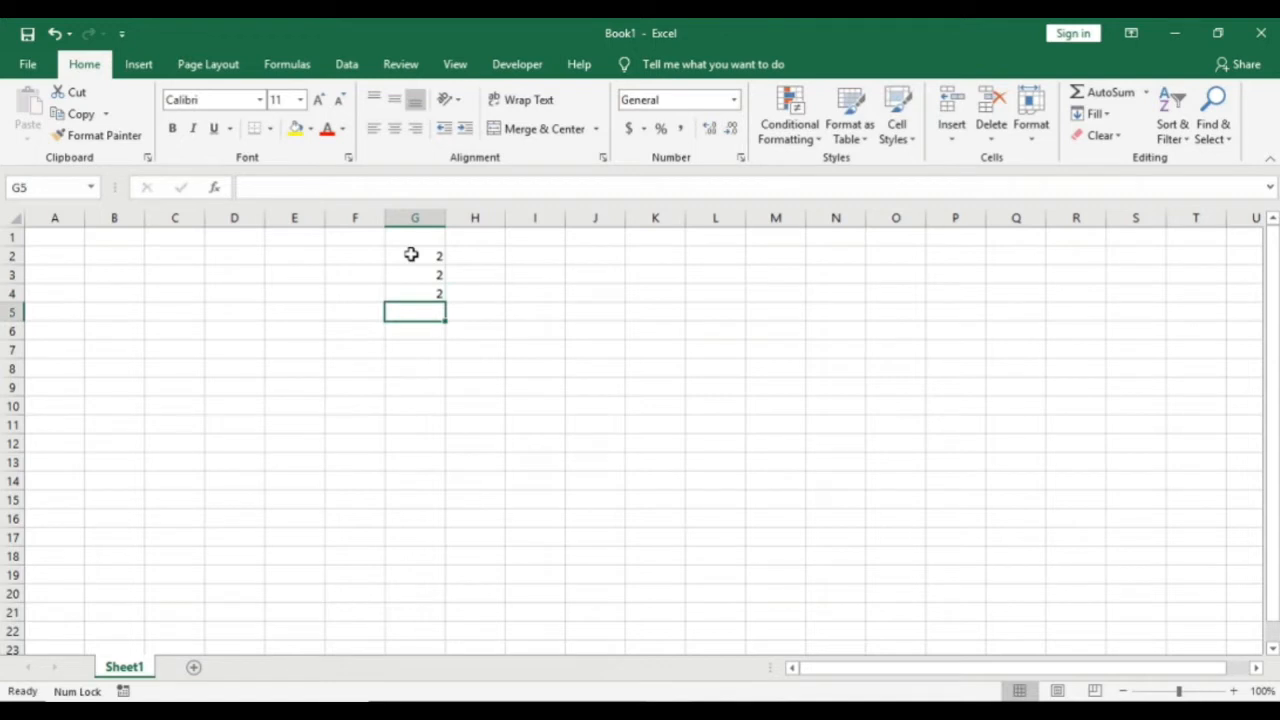
Step: Enter the decimal value 2.5 in cell G5
{"action": "key", "text": "Up"}
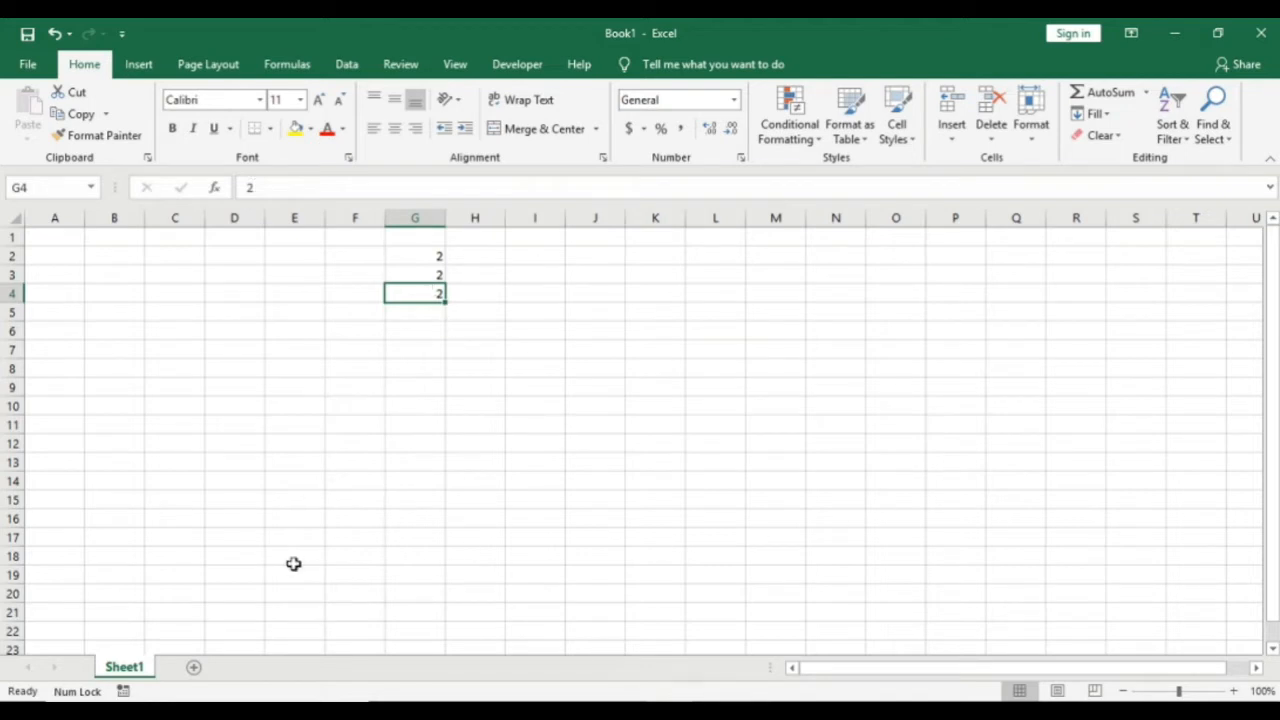
{"action": "key", "text": "Down"}
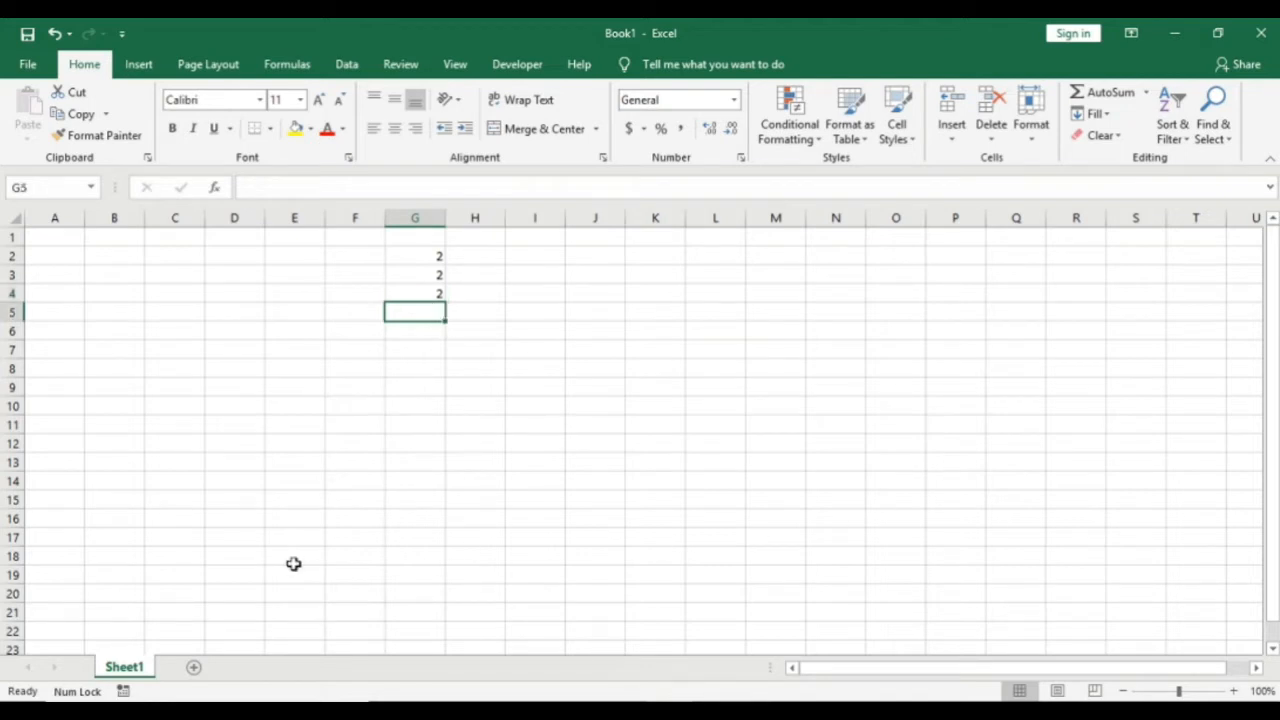
{"action": "type", "text": "2"}
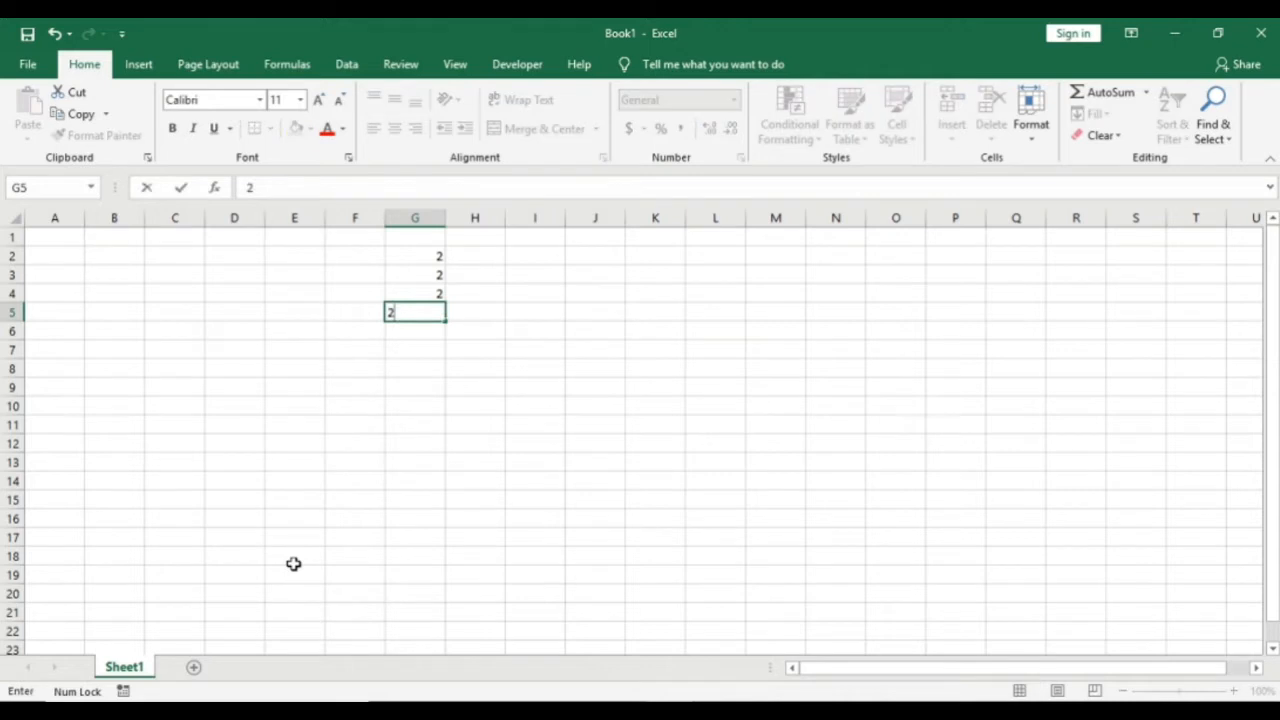
{"action": "type", "text": ".5"}
{"action": "key", "text": "Return"}
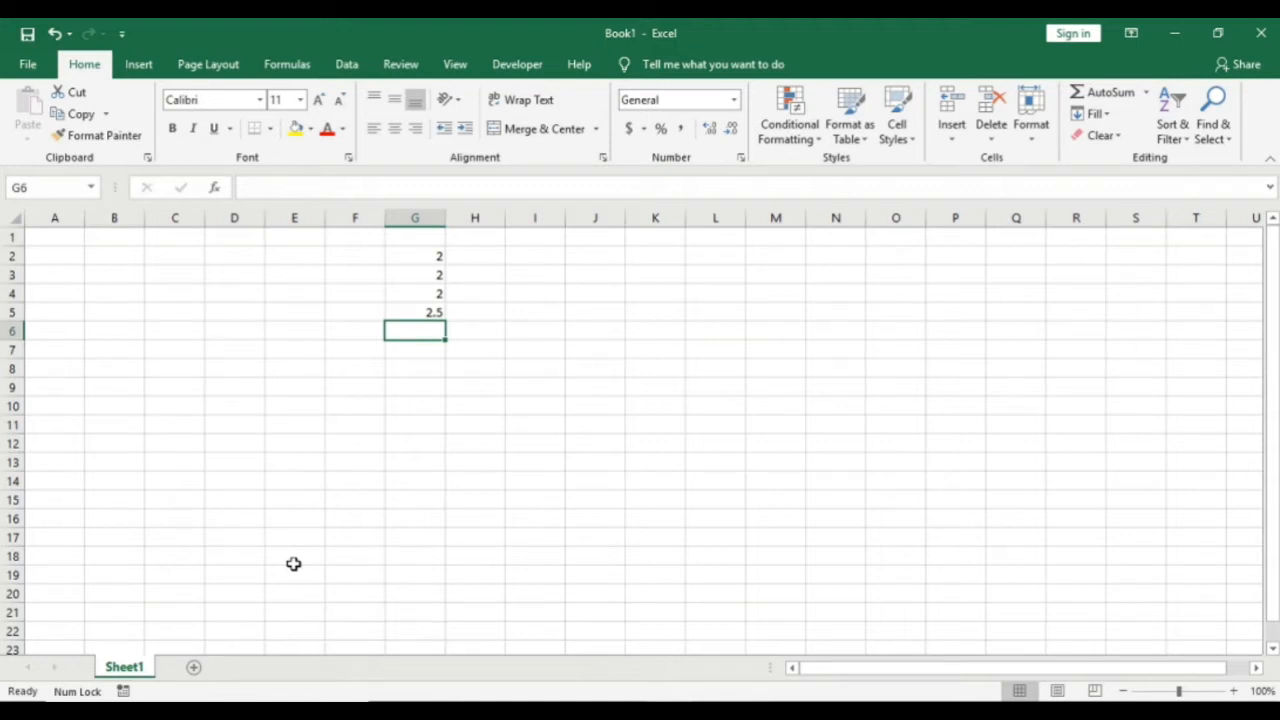
Step: Enter the percentage 2% in cell G6 and the currency amount $2 in cell G7
{"action": "type", "text": "2%"}
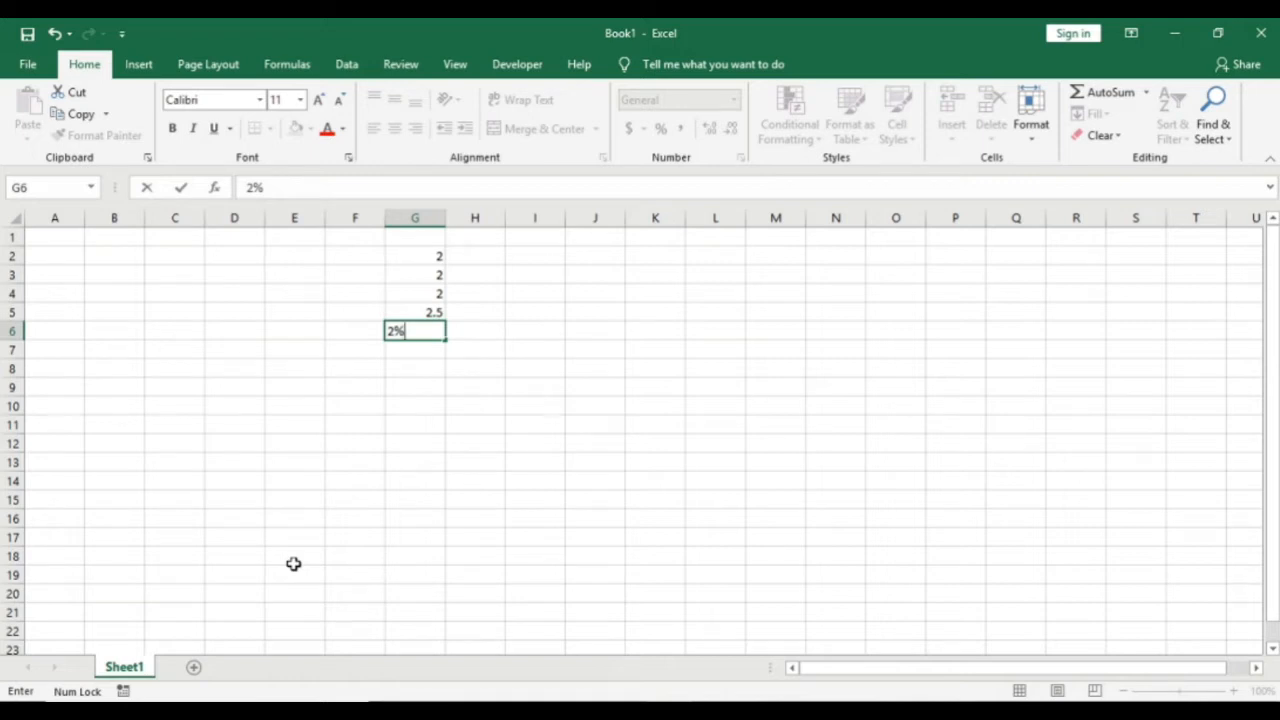
{"action": "key", "text": "Return"}
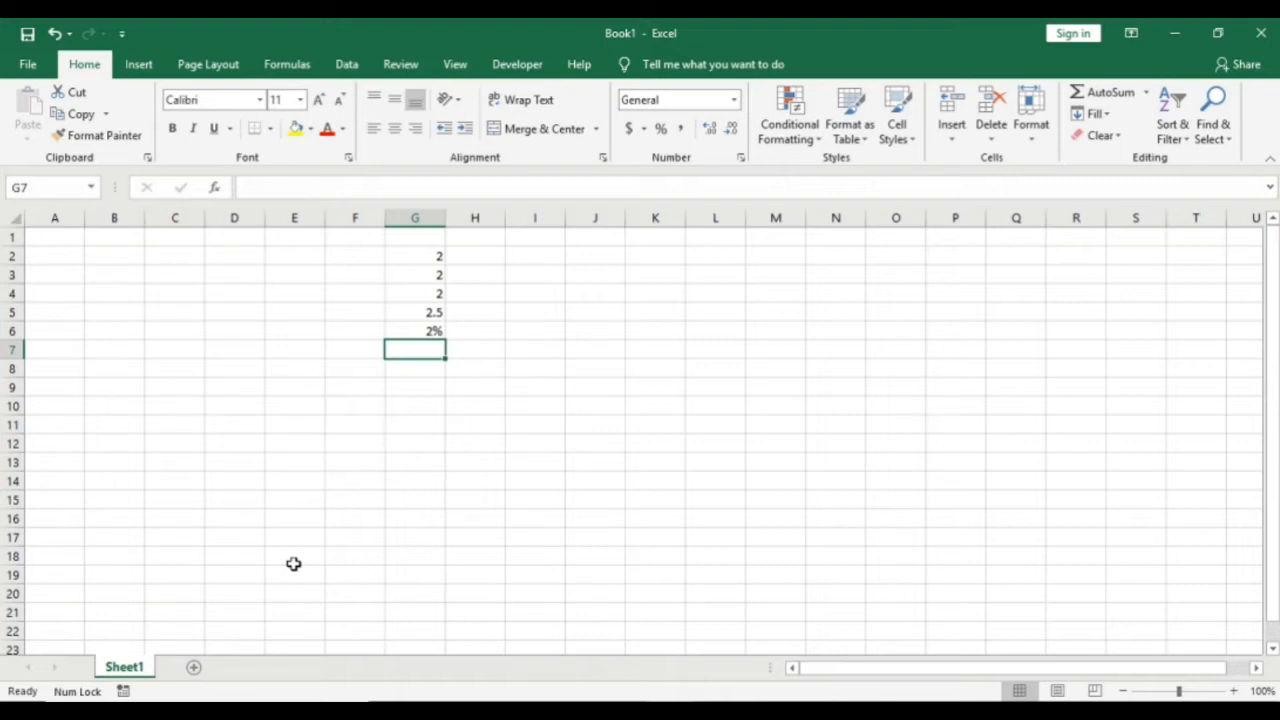
{"action": "type", "text": "$"}
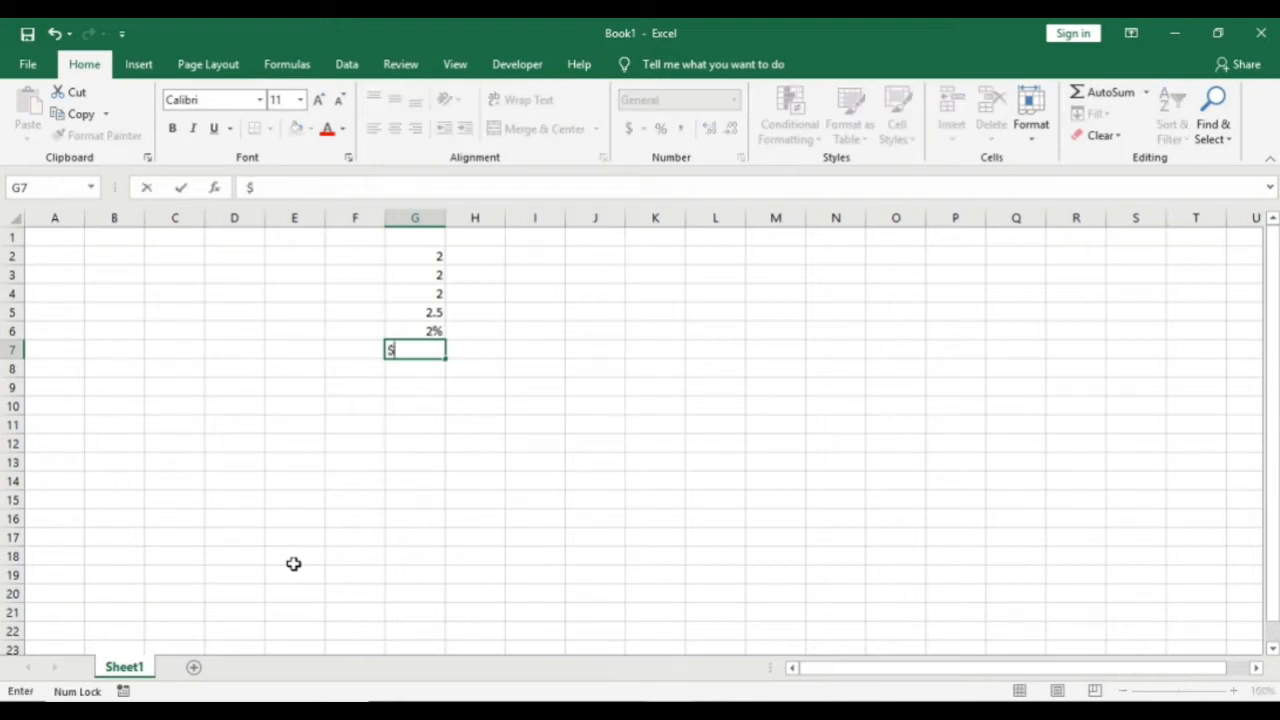
{"action": "type", "text": "2"}
{"action": "key", "text": "Return"}
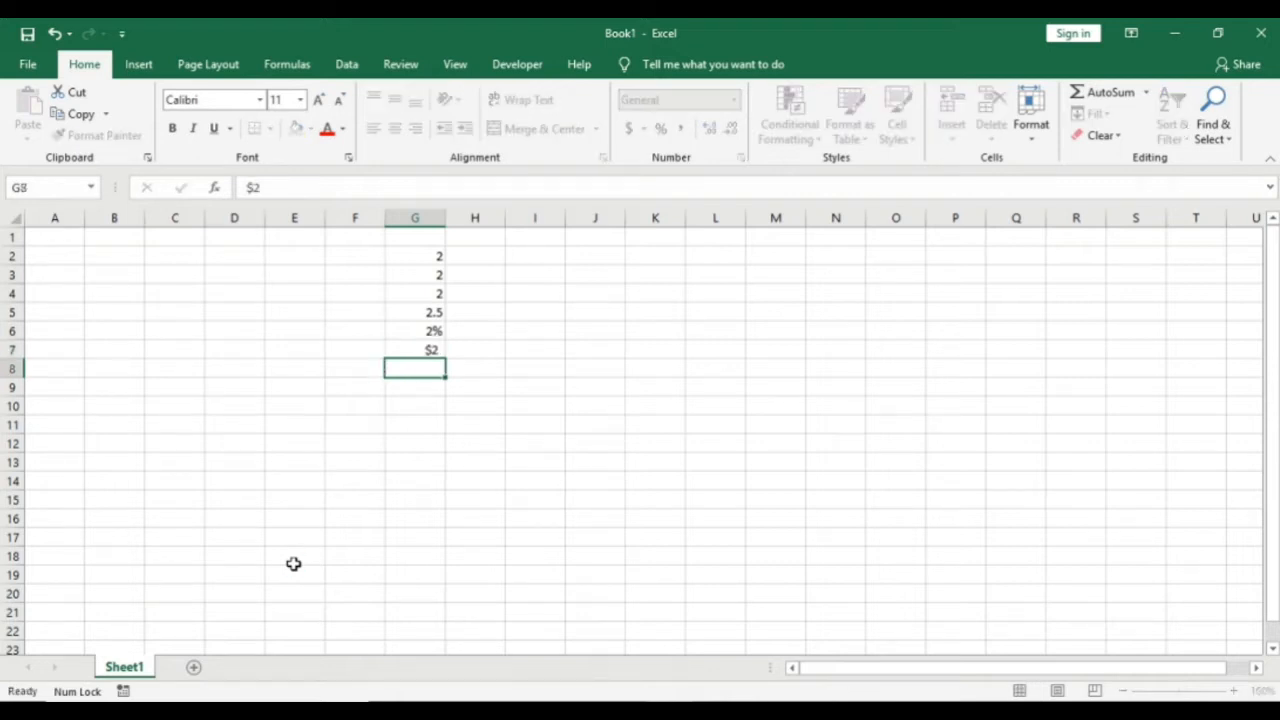
Step: Enter a negative number in cell F3 using the parenthesised form (5)
{"action": "key", "text": "Up"}
{"action": "key", "text": "Left"}
{"action": "key", "text": "Up"}
{"action": "key", "text": "Up"}
{"action": "key", "text": "Up"}
{"action": "key", "text": "Up"}
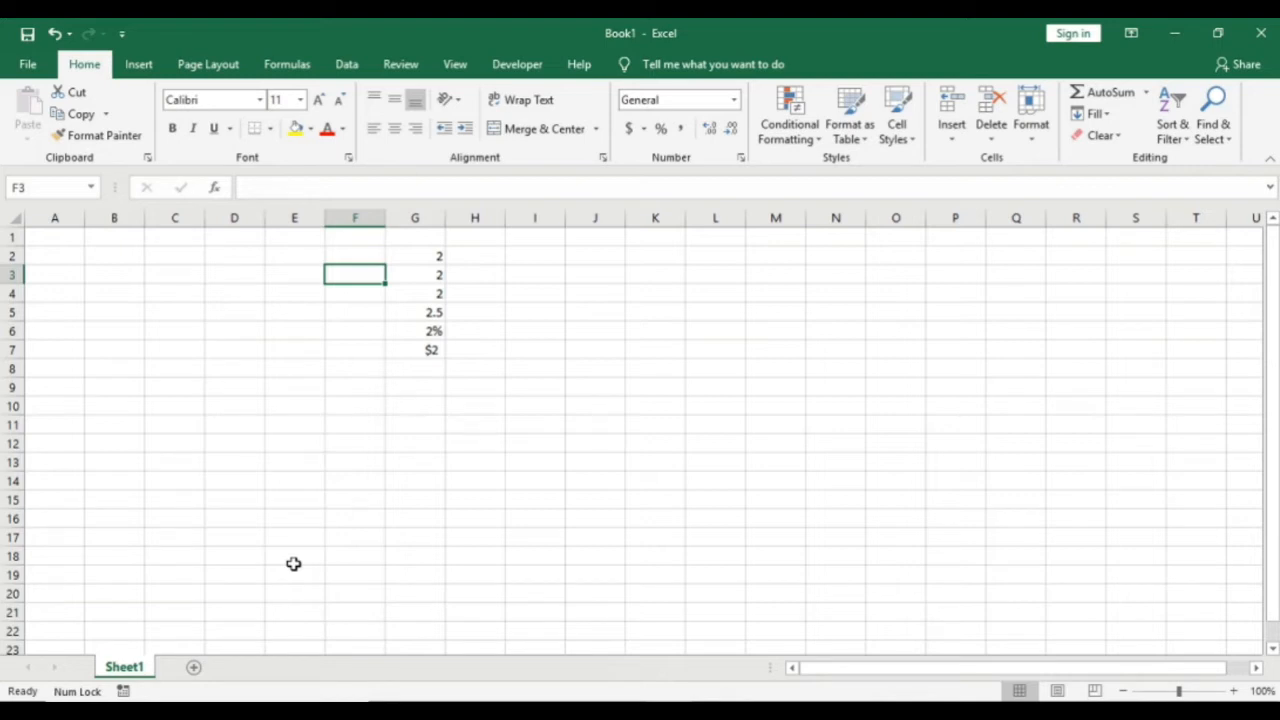
{"action": "type", "text": "5"}
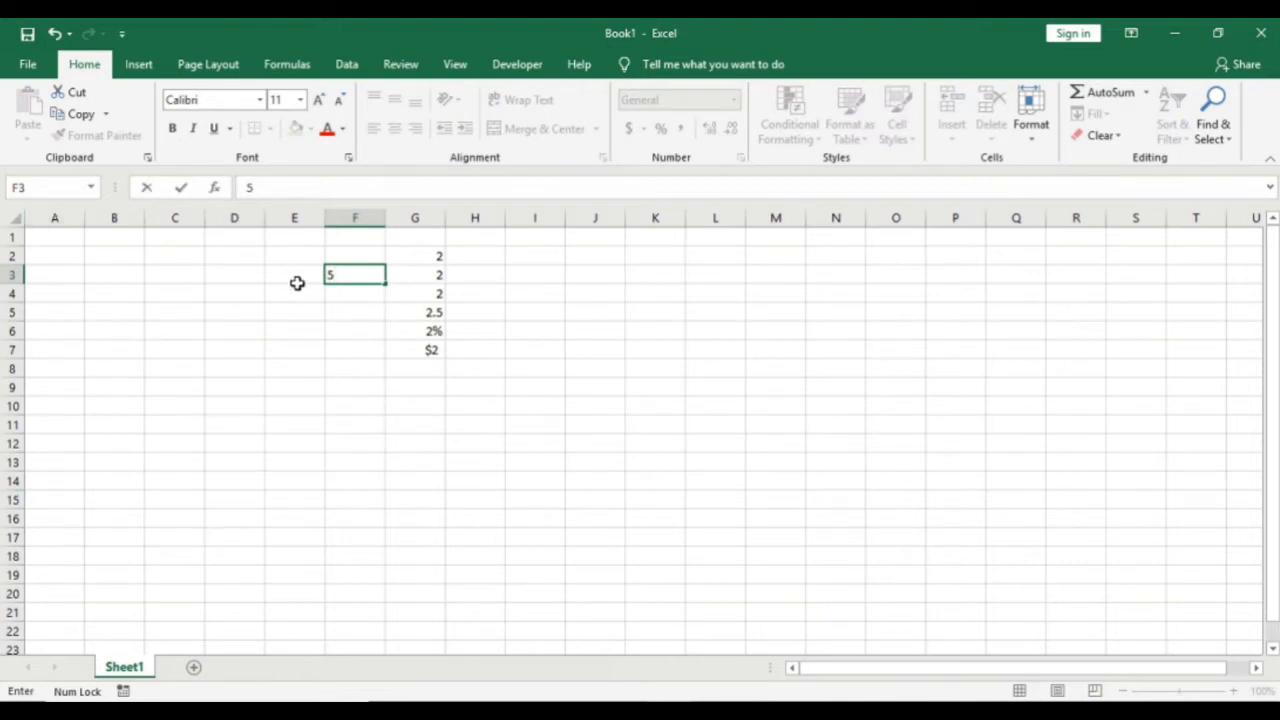
{"action": "left_click", "coordinate": [335, 276]}
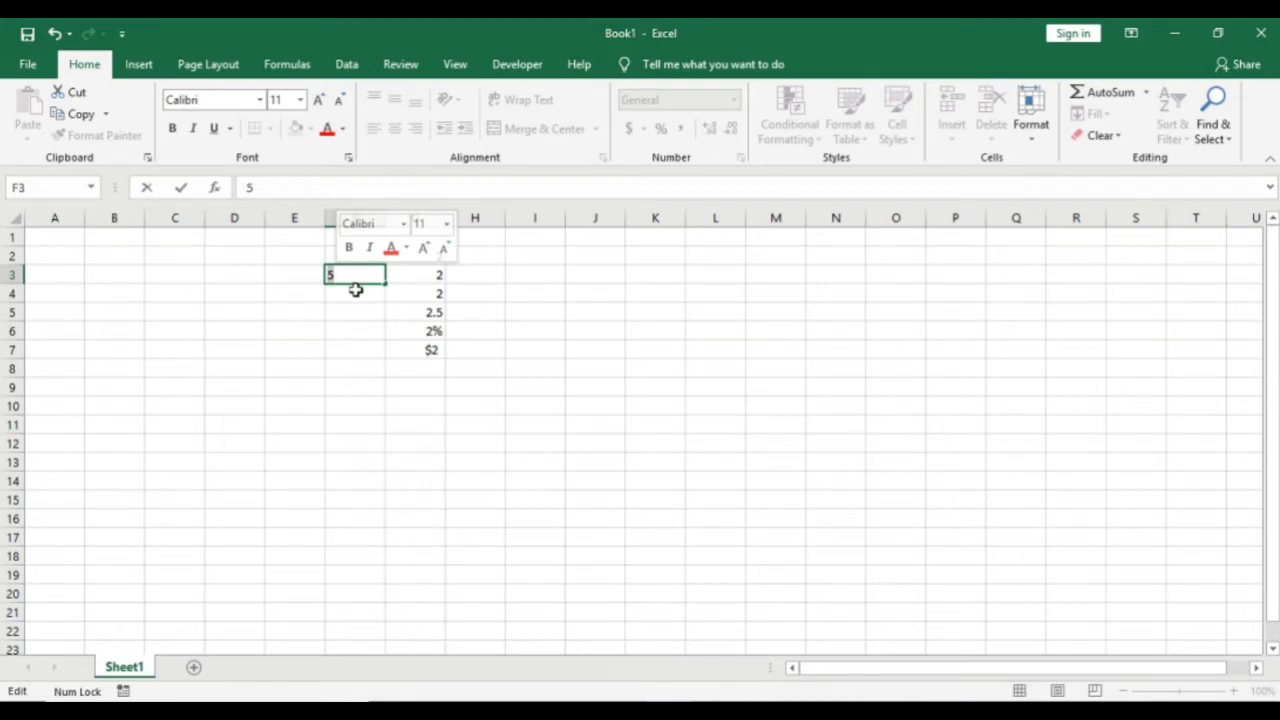
{"action": "type", "text": "("}
{"action": "key", "text": "Right"}
{"action": "type", "text": ")"}
{"action": "key", "text": "Return"}
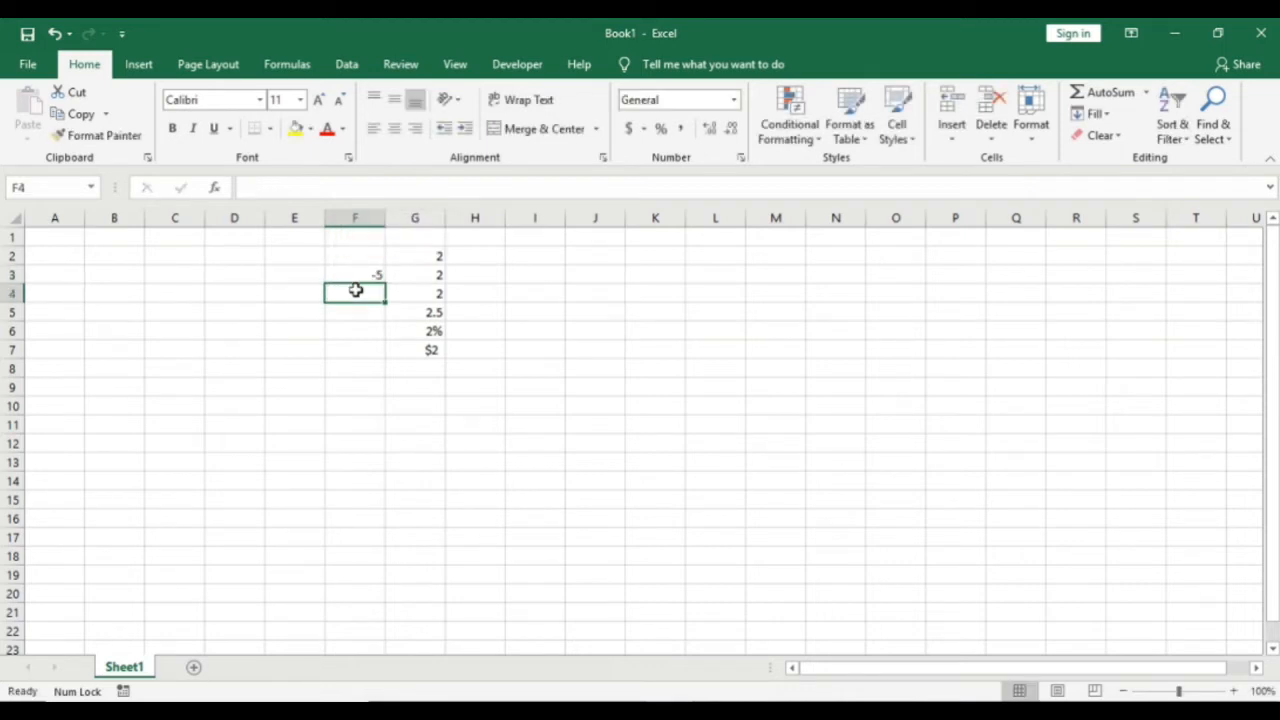
Step: Apply the Accounting number format to cell F3 and return the cell to the General format
{"action": "key", "text": "Up"}
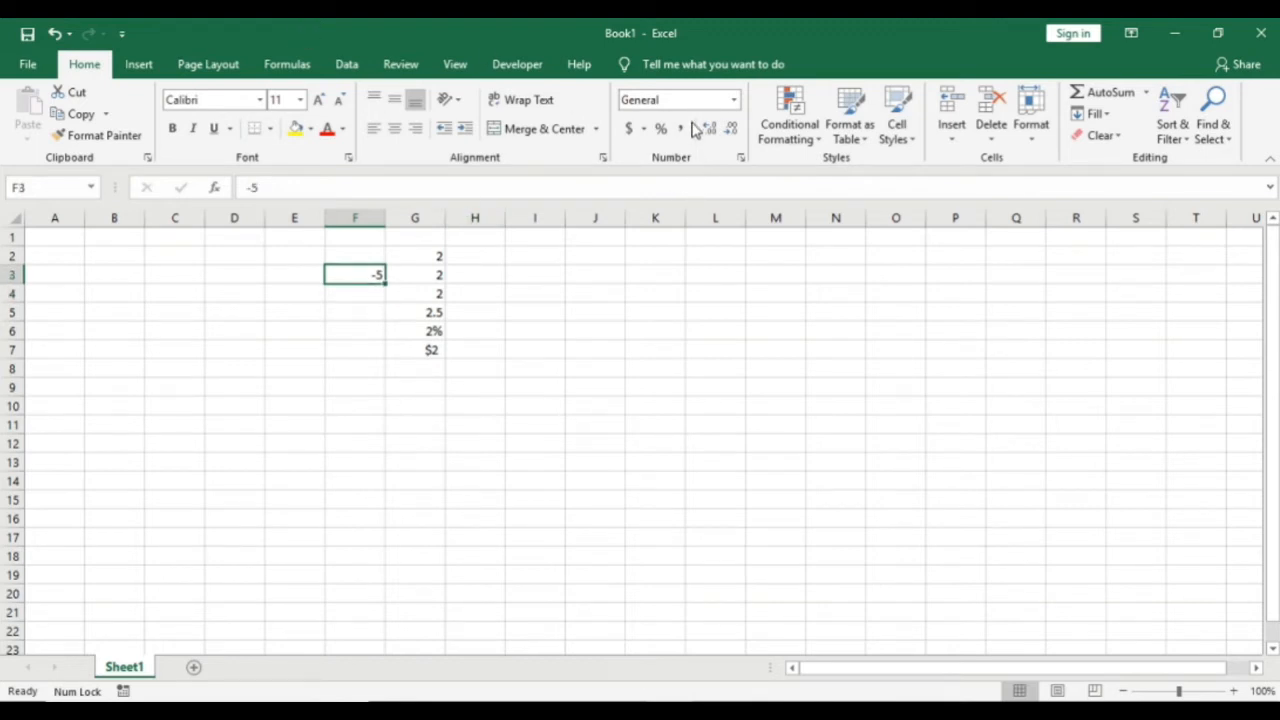
{"action": "left_click", "coordinate": [733, 100]}
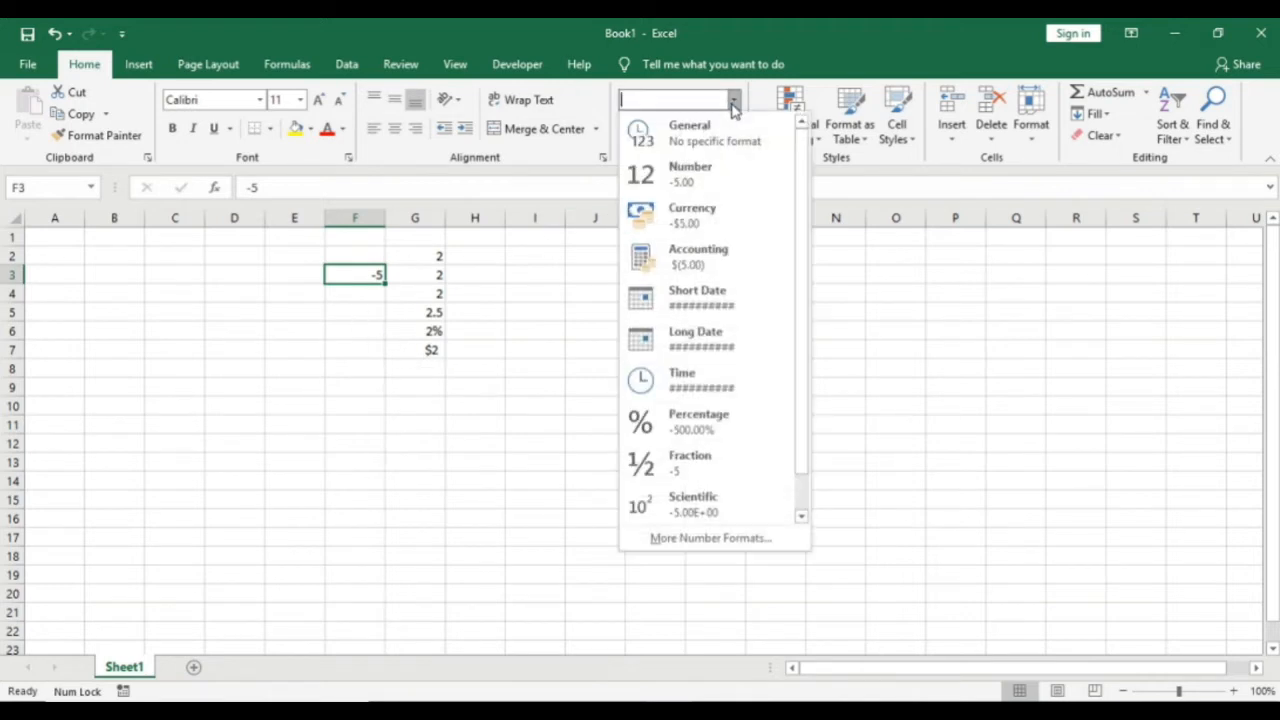
{"action": "left_click", "coordinate": [696, 255]}
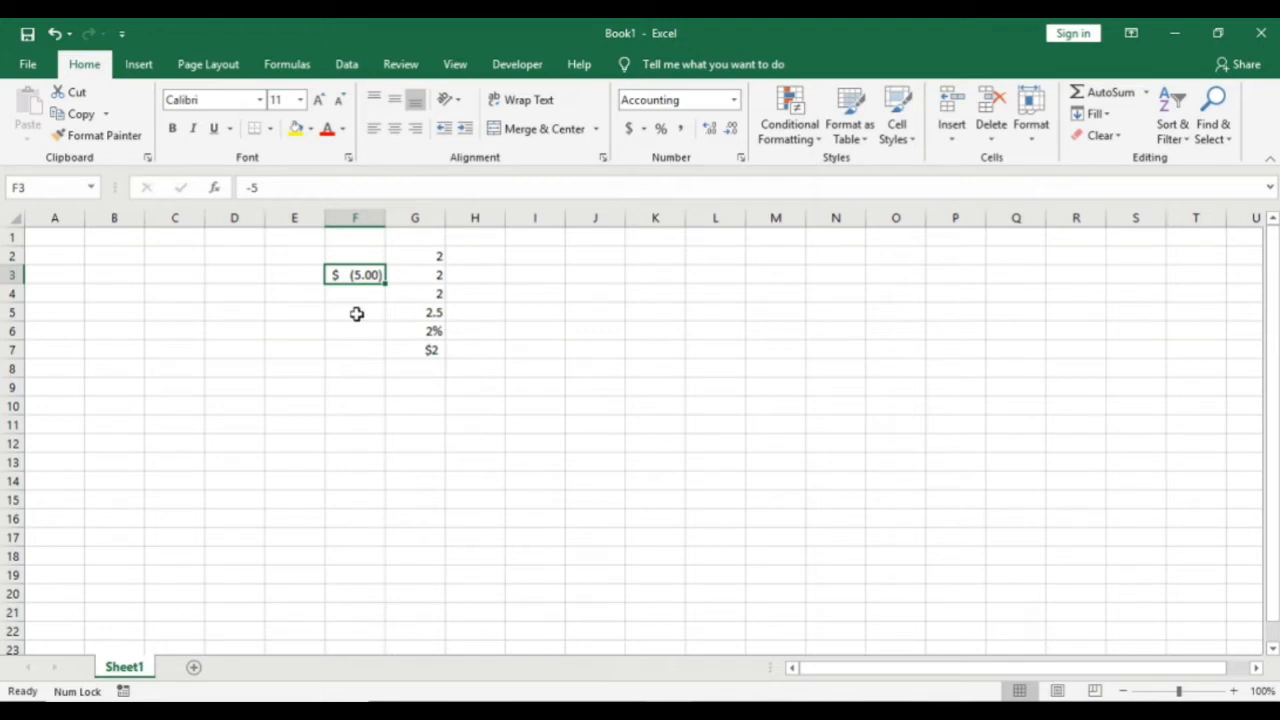
{"action": "left_click", "coordinate": [733, 100]}
{"action": "left_click", "coordinate": [706, 134]}
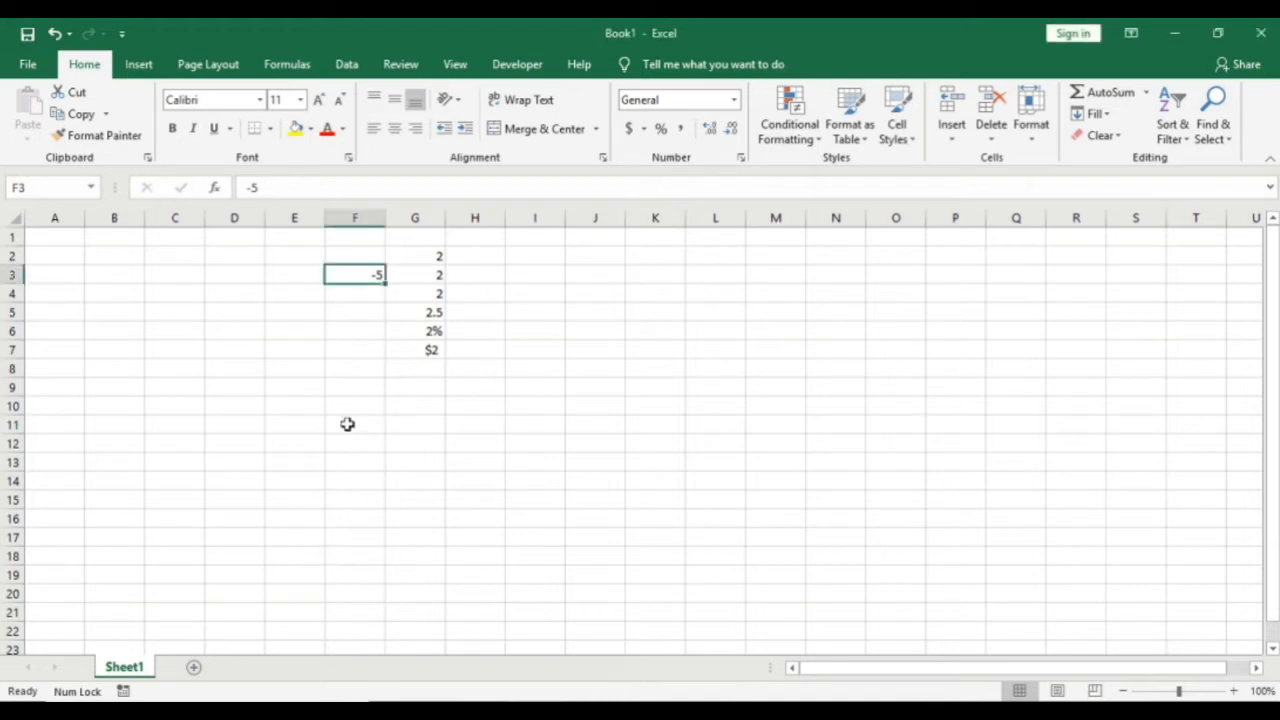
Step: Enter the text "abc" in cell F9
{"action": "left_click", "coordinate": [350, 390]}
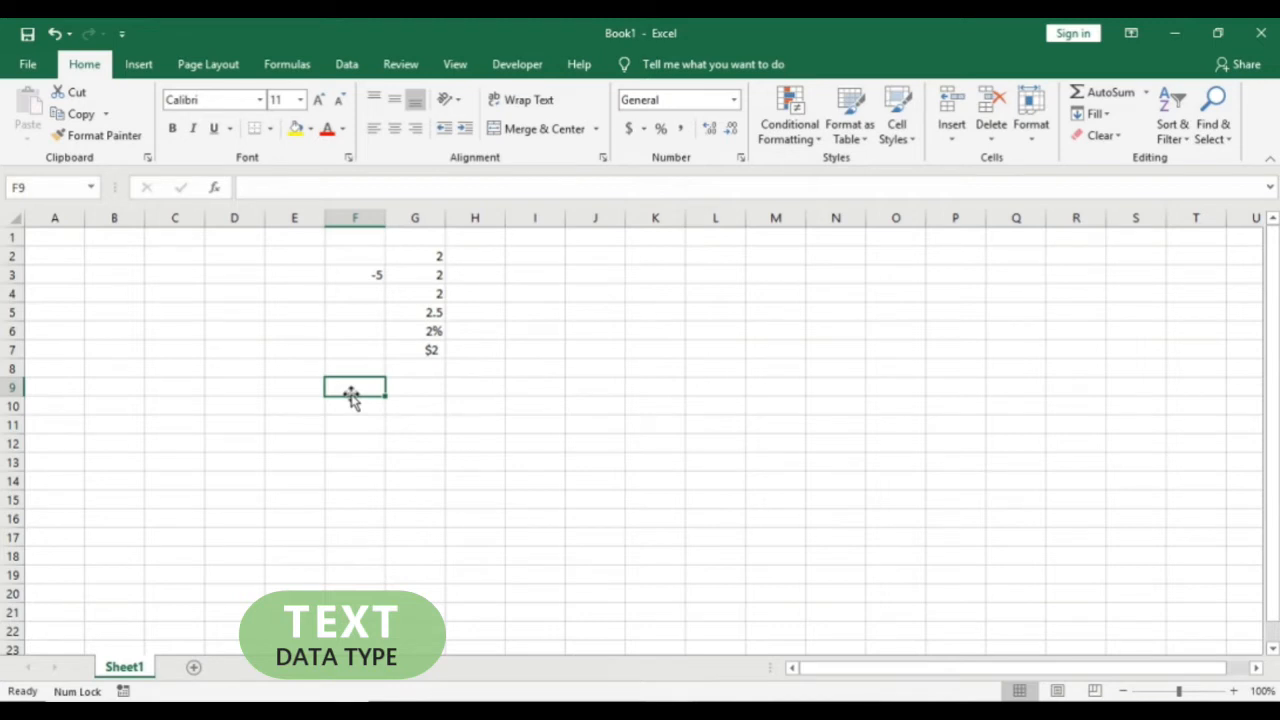
{"action": "type", "text": "abc"}
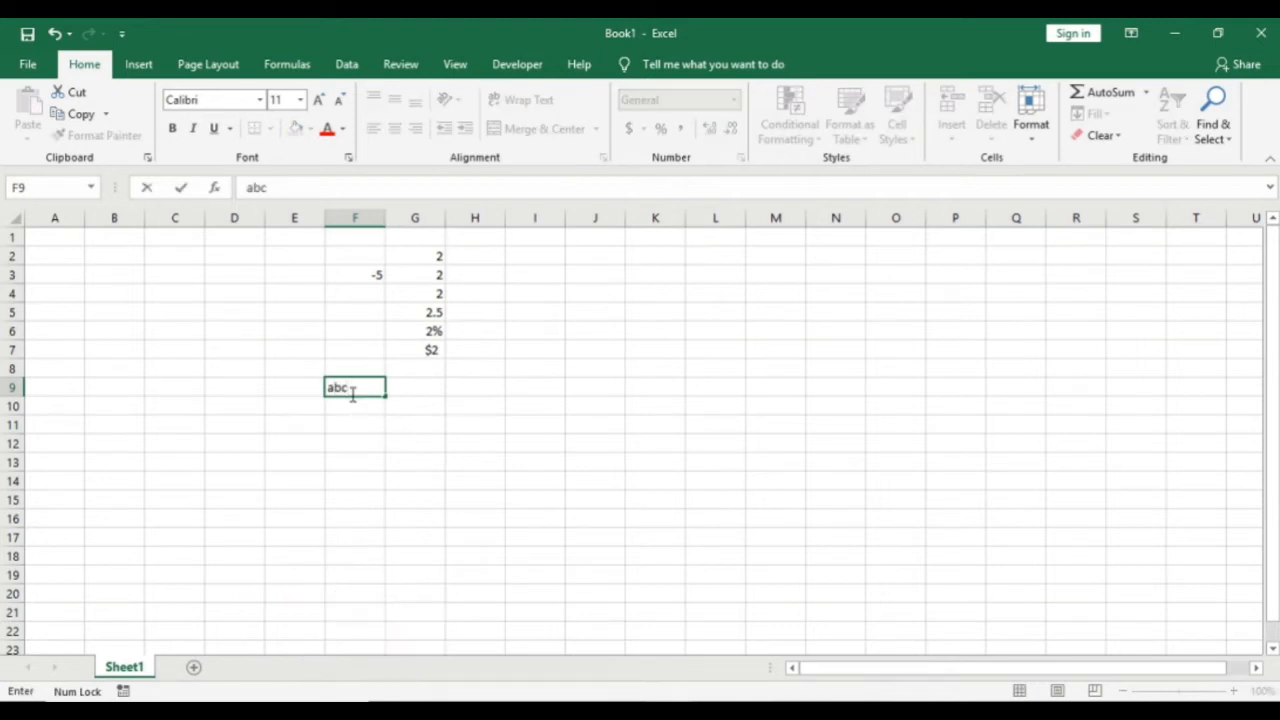
{"action": "key", "text": "Return"}
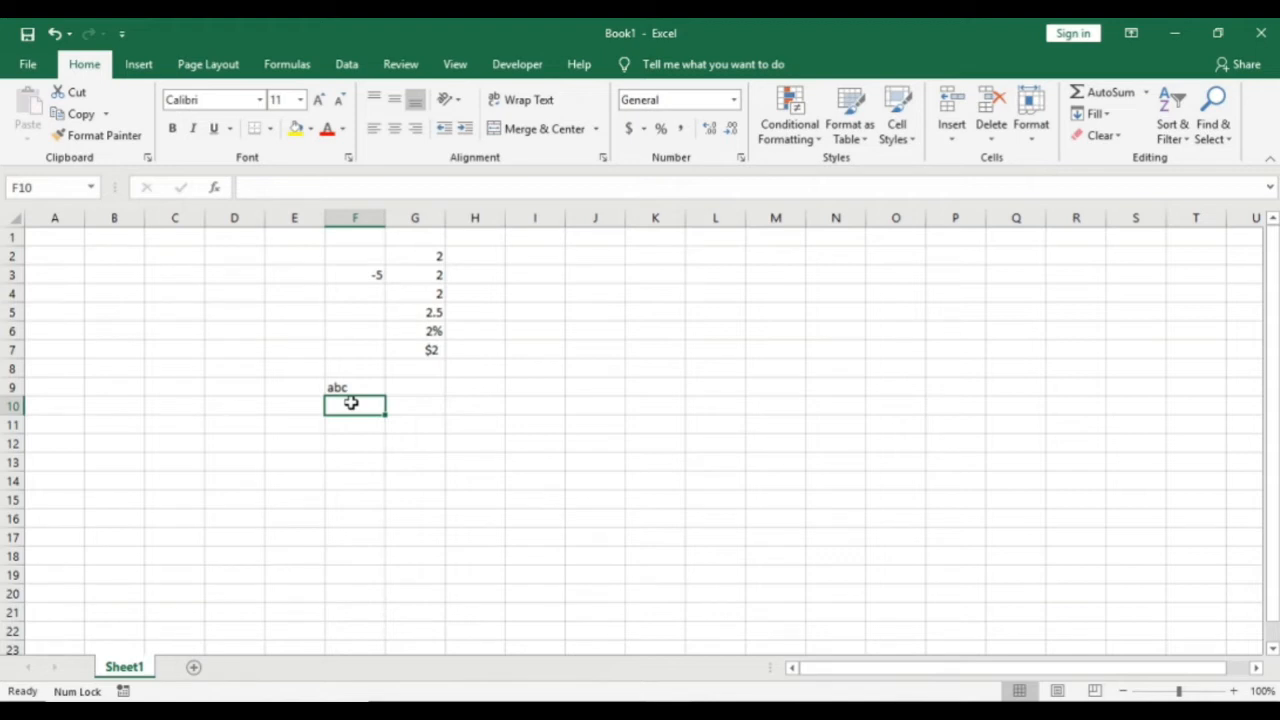
Step: Write in cell F5: "this is our data type video and my channle name is lets excelrate. Please subscribe it for excel related videos."
{"action": "key", "text": "Up"}
{"action": "key", "text": "Up"}
{"action": "key", "text": "Up"}
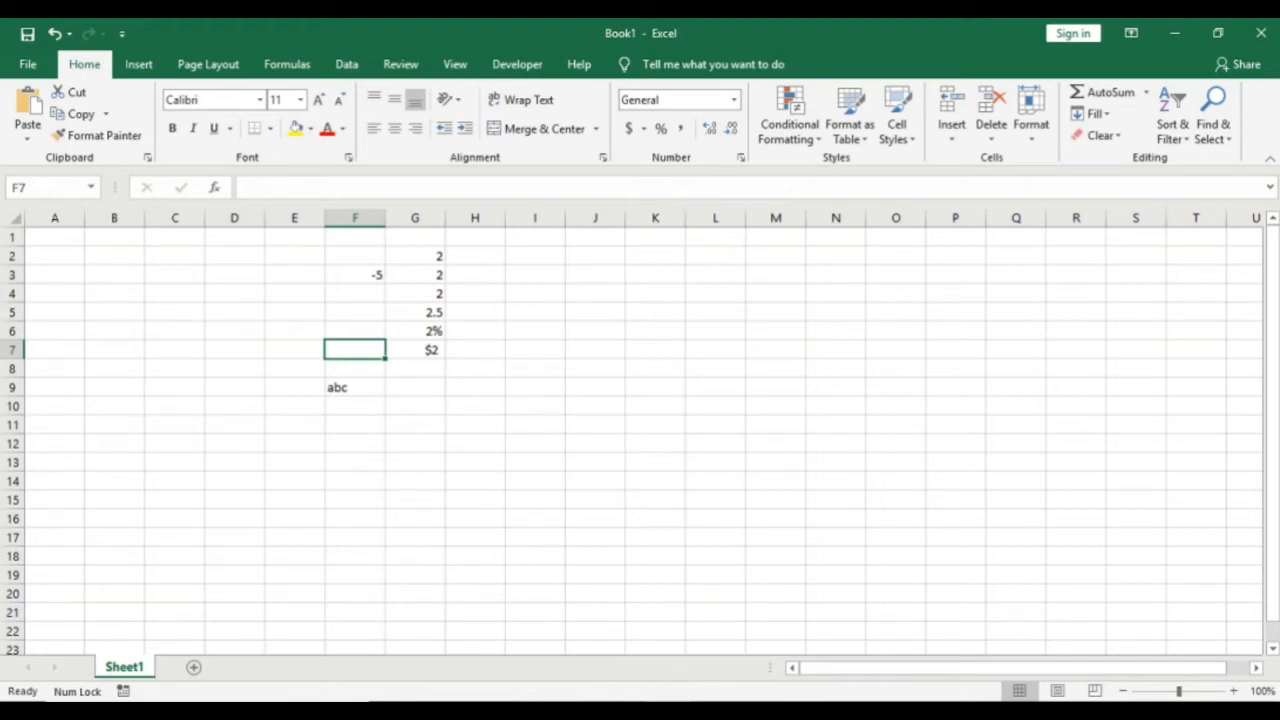
{"action": "key", "text": "Up"}
{"action": "key", "text": "Up"}
{"action": "key", "text": "Up"}
{"action": "key", "text": "Down"}
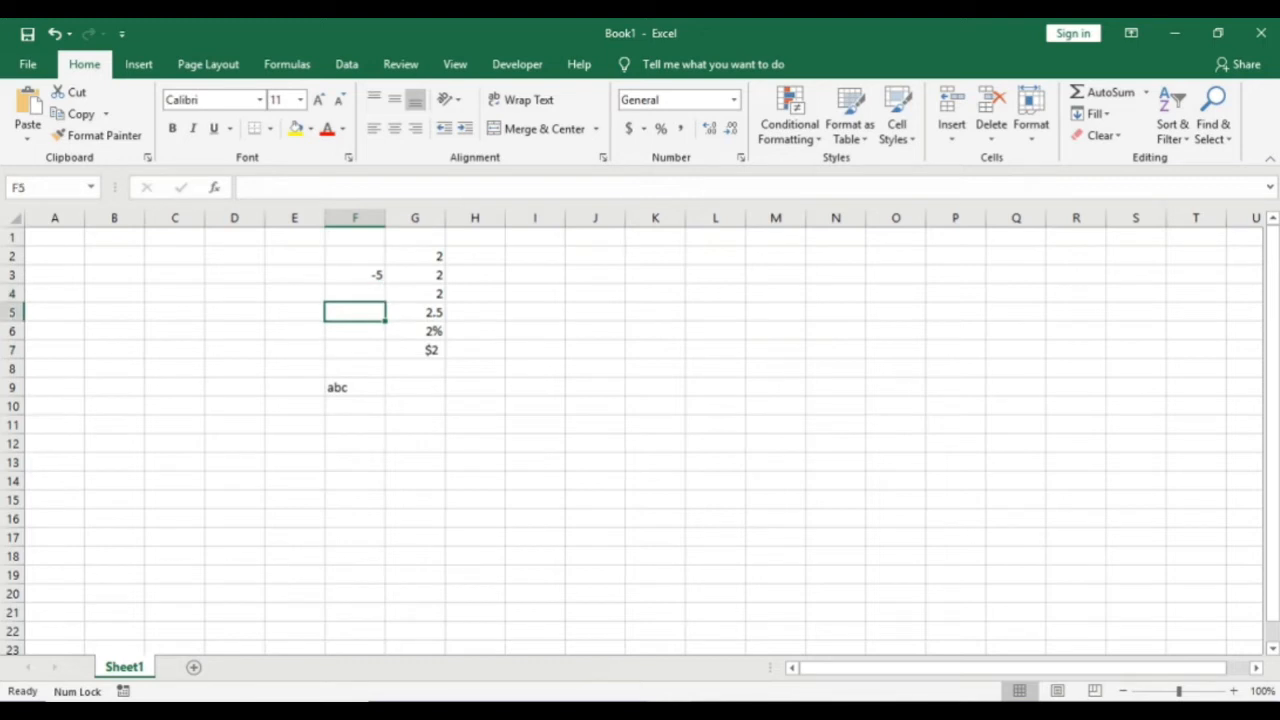
{"action": "type", "text": "this is"}
{"action": "type", "text": "vi"}
{"action": "key", "text": "BackSpace"}
{"action": "key", "text": "BackSpace"}
{"action": "type", "text": "data"}
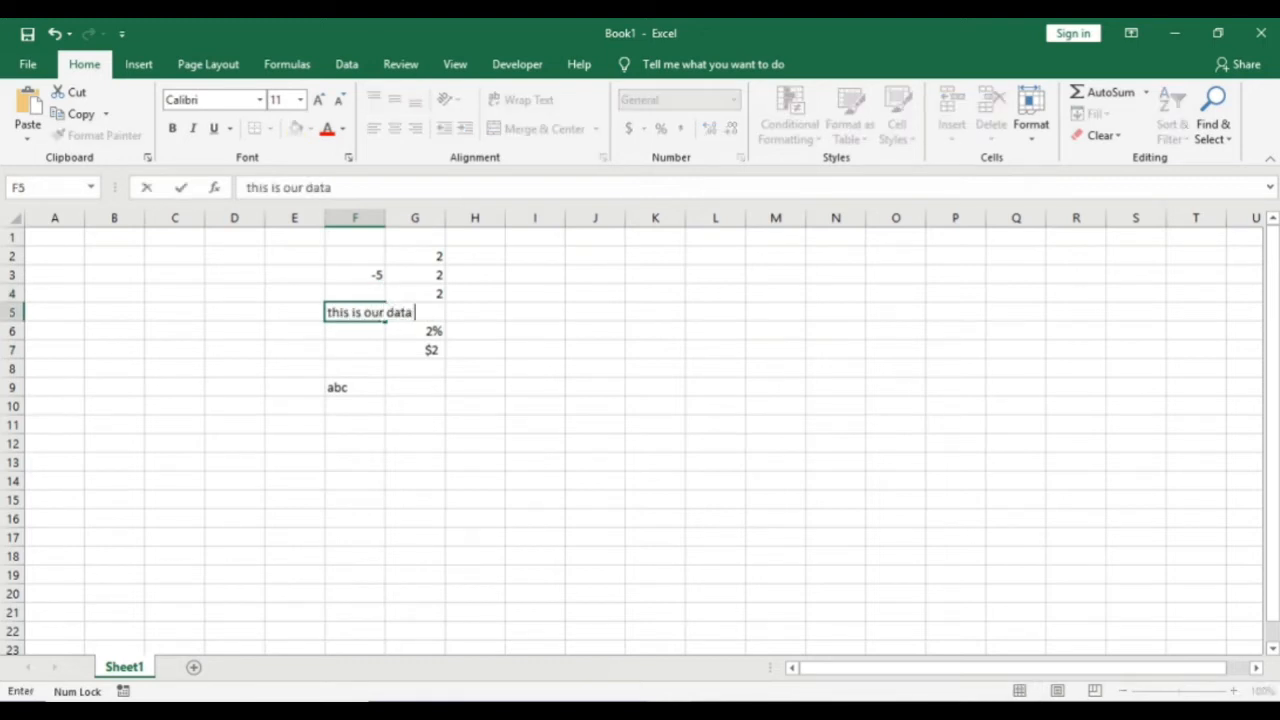
{"action": "type", "text": " type video nad"}
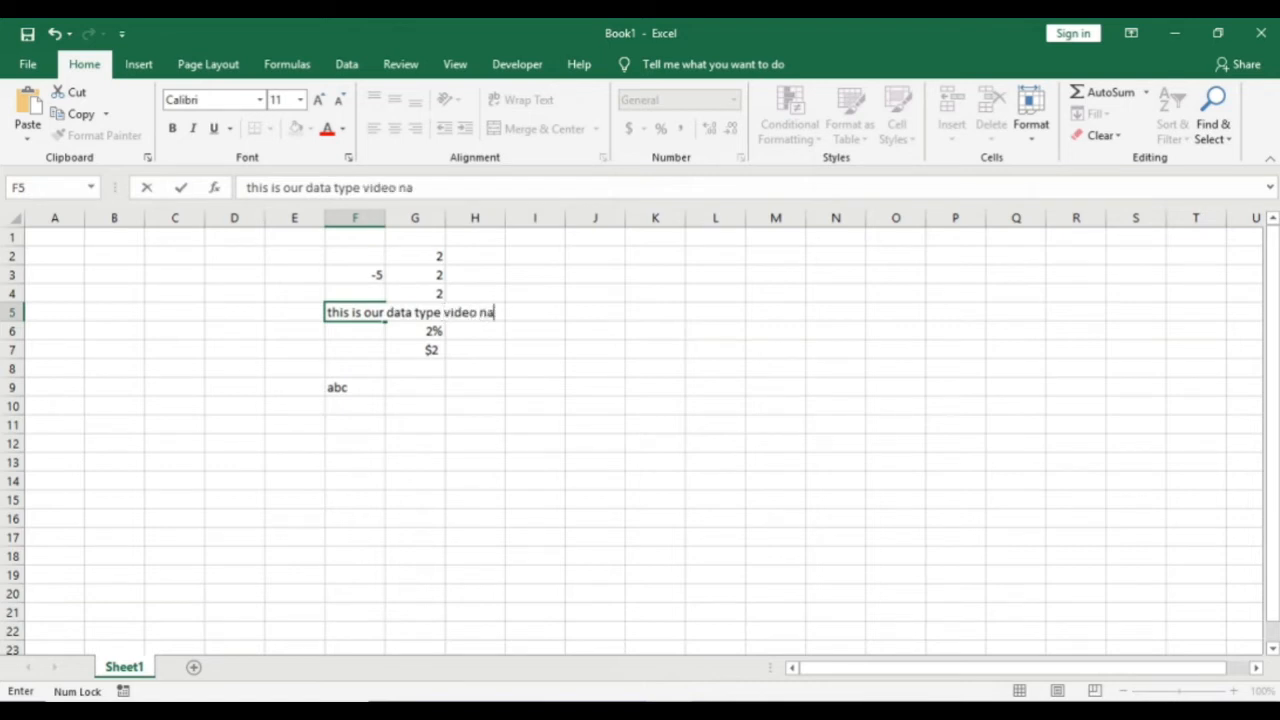
{"action": "key", "text": "BackSpace"}
{"action": "key", "text": "BackSpace"}
{"action": "key", "text": "BackSpace"}
{"action": "type", "text": "and i"}
{"action": "key", "text": "BackSpace"}
{"action": "type", "text": "my ch"}
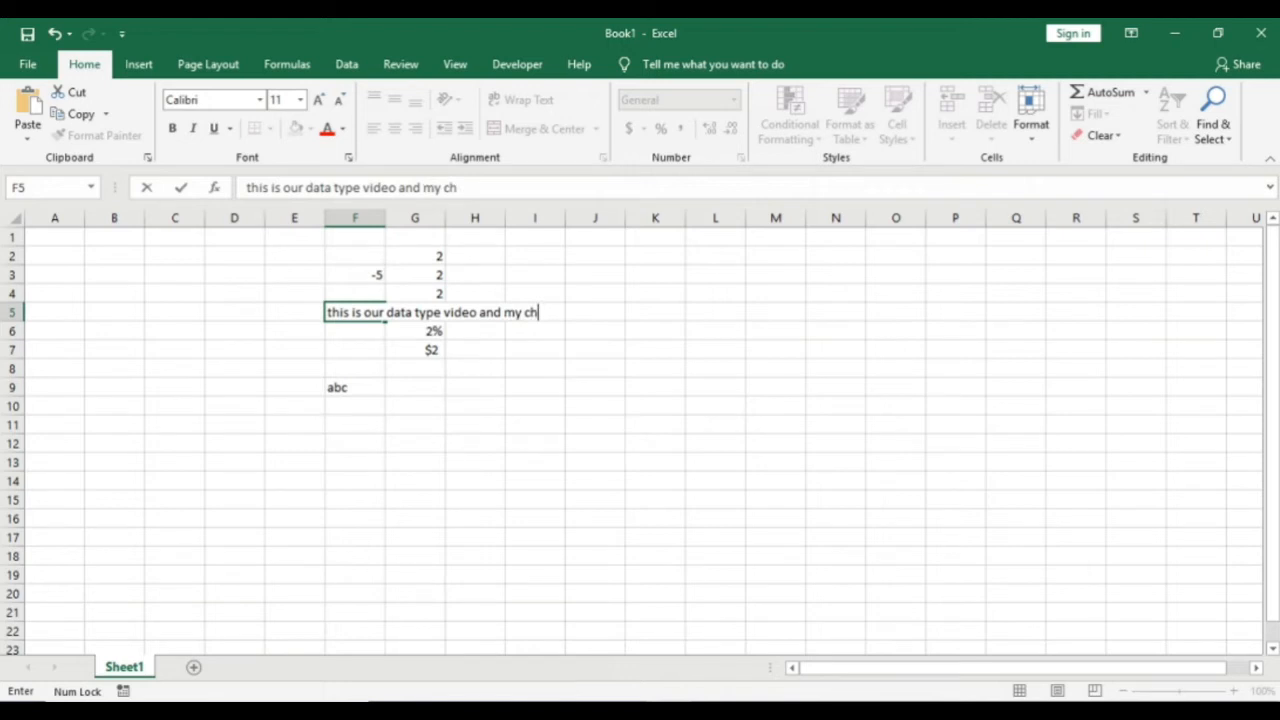
{"action": "type", "text": "annle name is "}
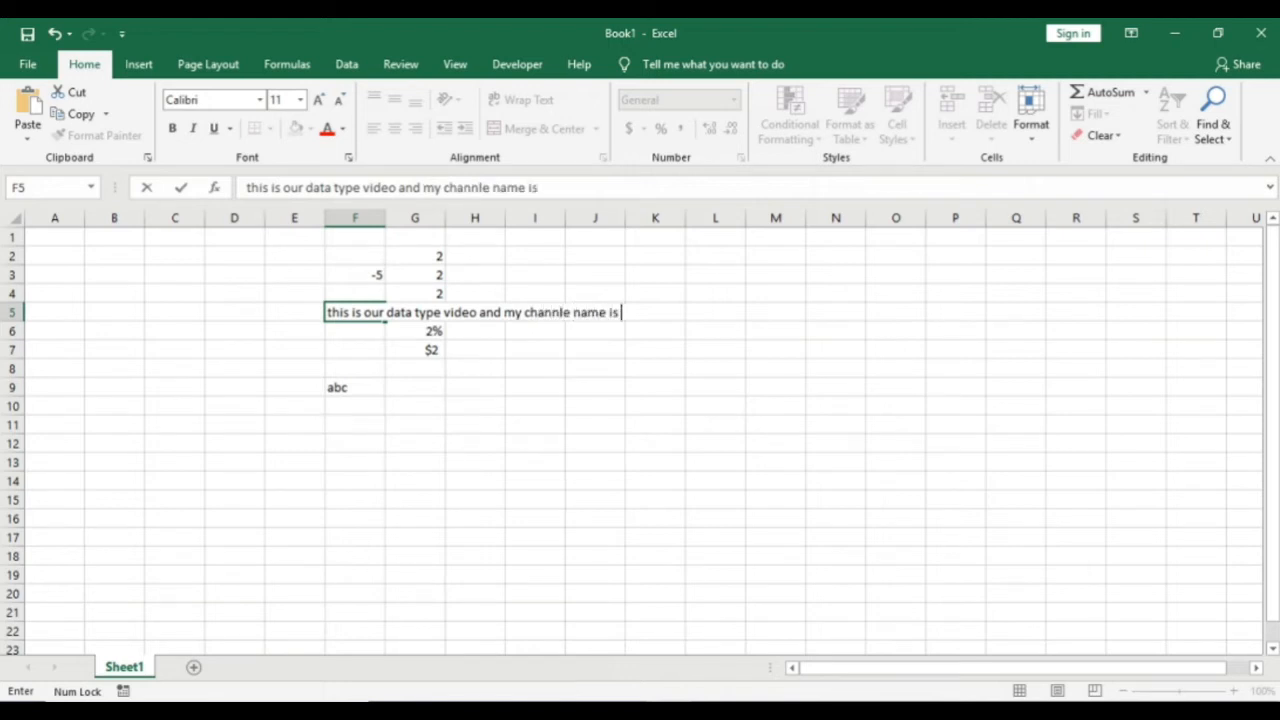
{"action": "type", "text": "lets excelrate. Please subs"}
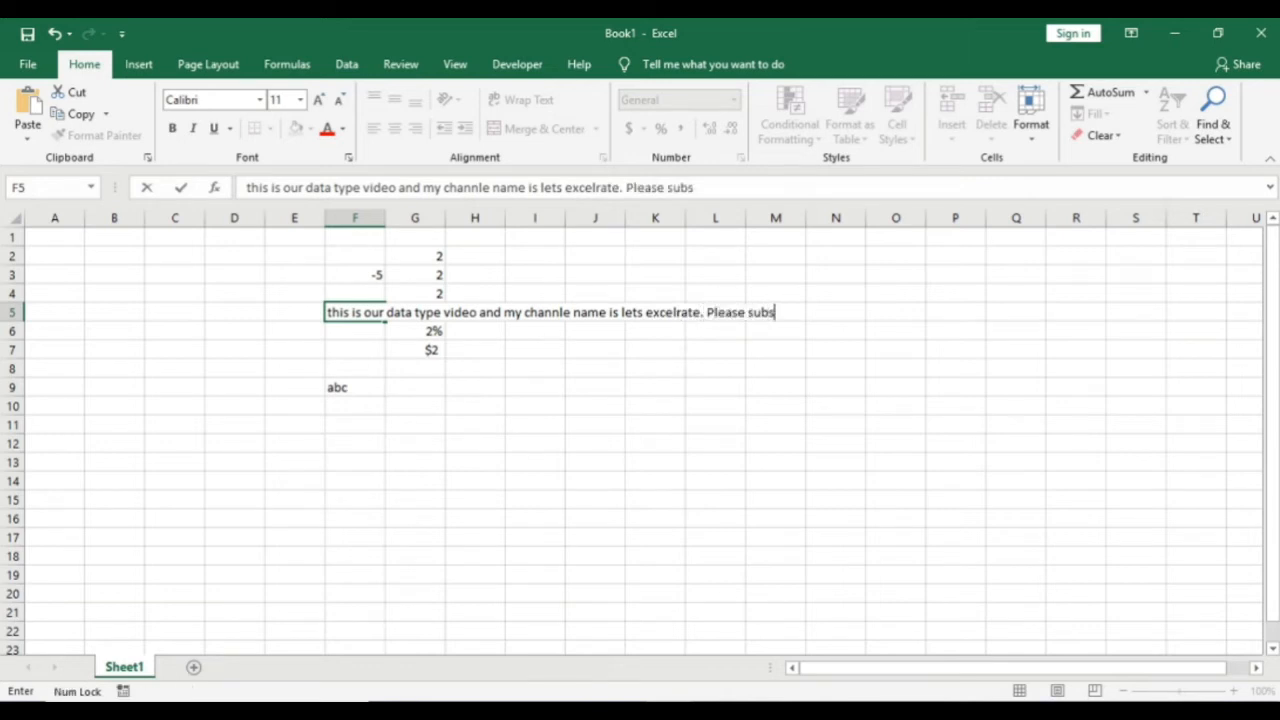
{"action": "type", "text": "cribe it fo"}
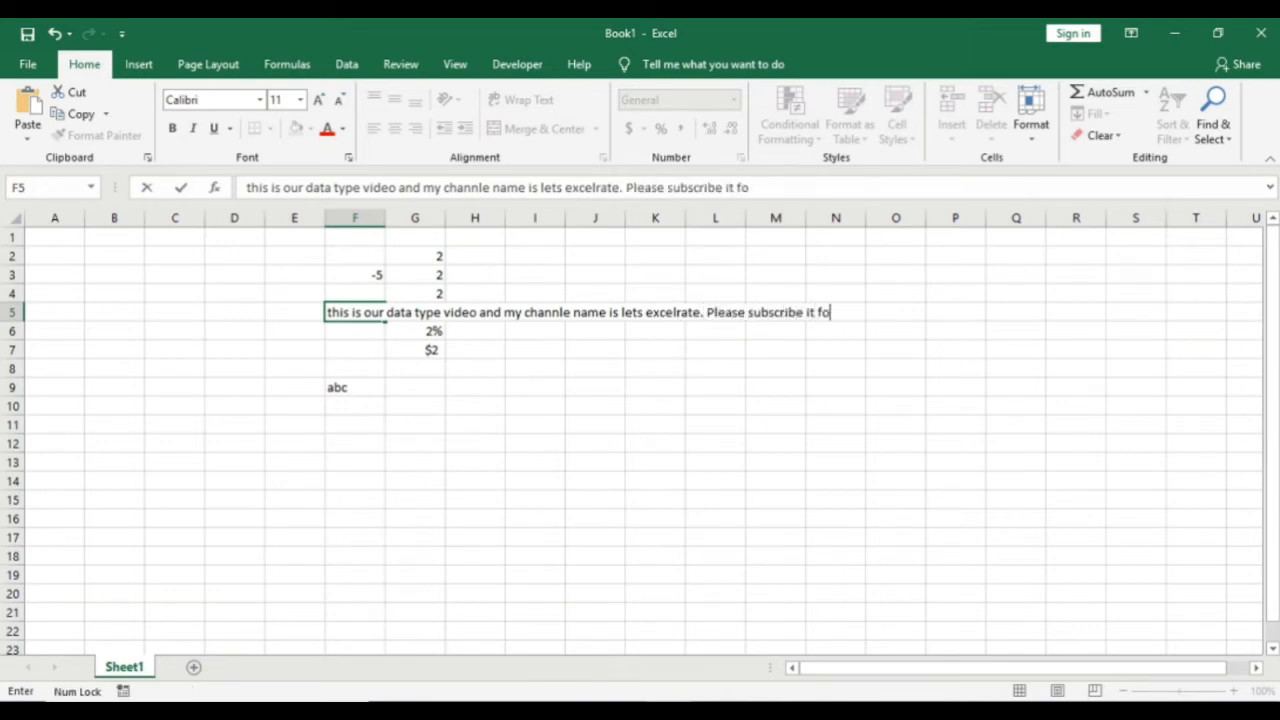
{"action": "type", "text": "r excel re"}
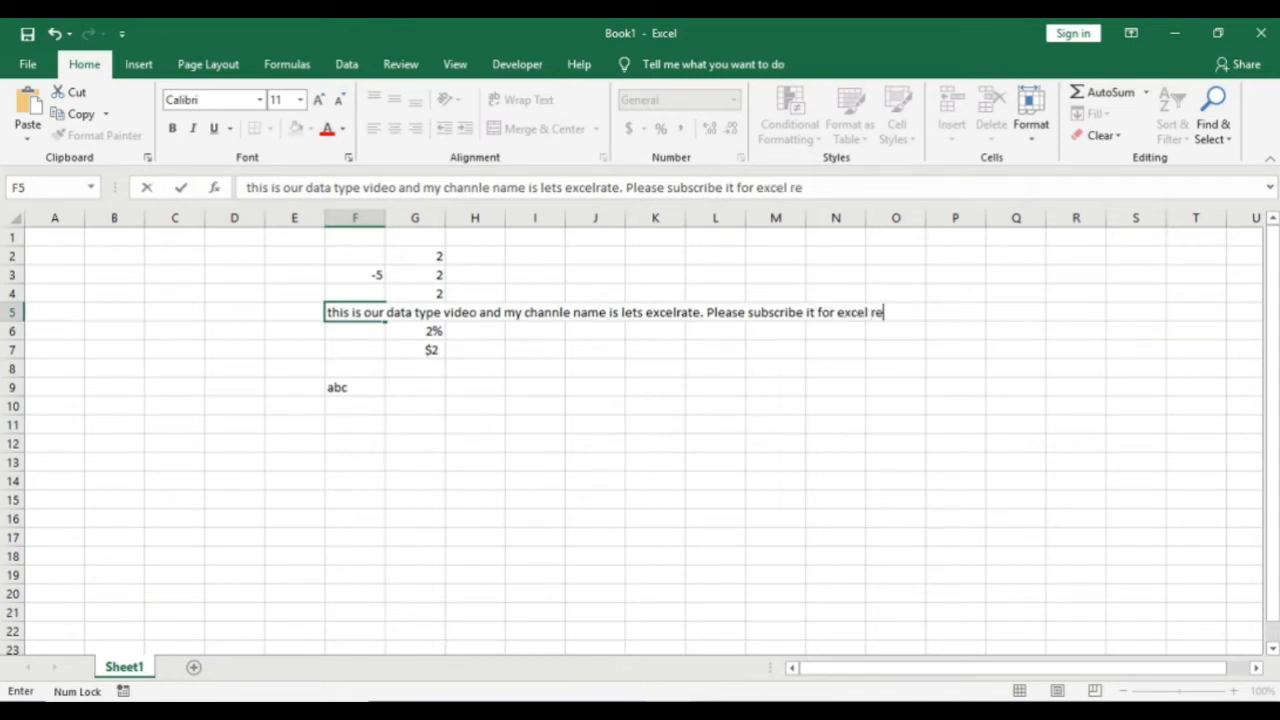
{"action": "type", "text": "lated videosa"}
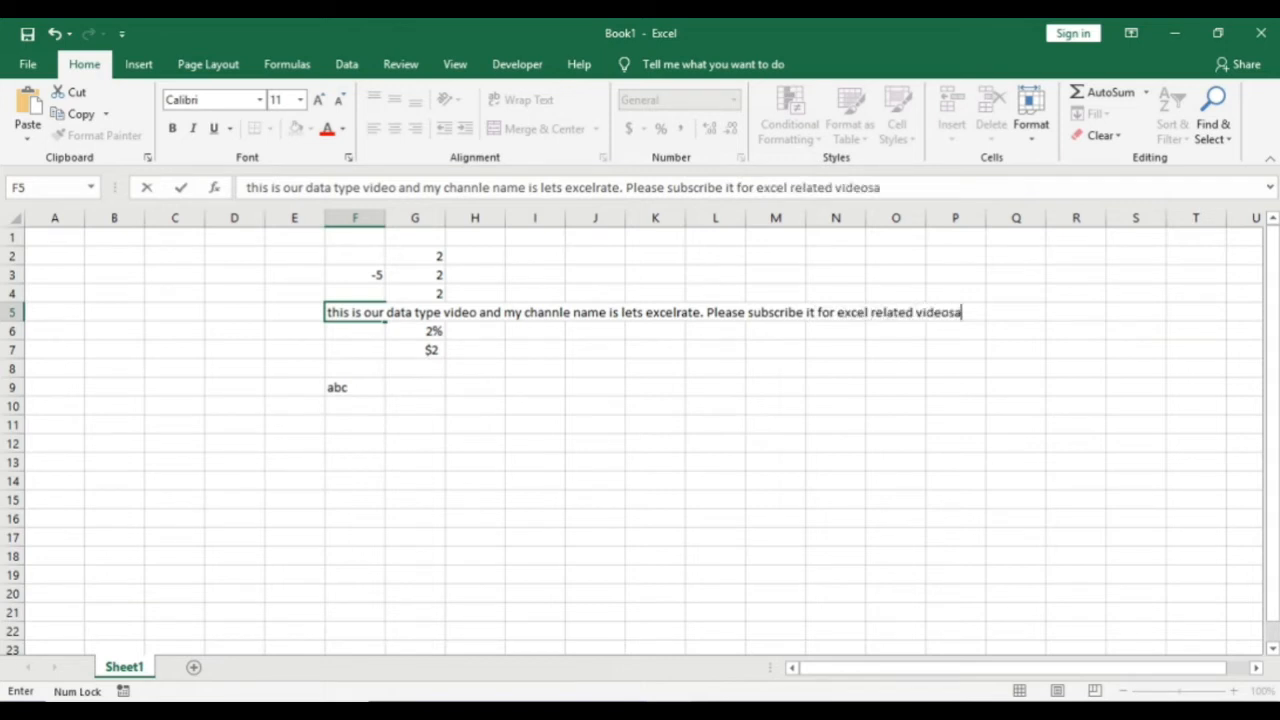
{"action": "key", "text": "BackSpace"}
{"action": "type", "text": "."}
Step: Copy the whole sentence in cell F5 and paste a second copy after it in the same cell
{"action": "left_click_drag", "start_coordinate": [968, 312], "coordinate": [306, 317]}
{"action": "key", "text": "ctrl+c"}
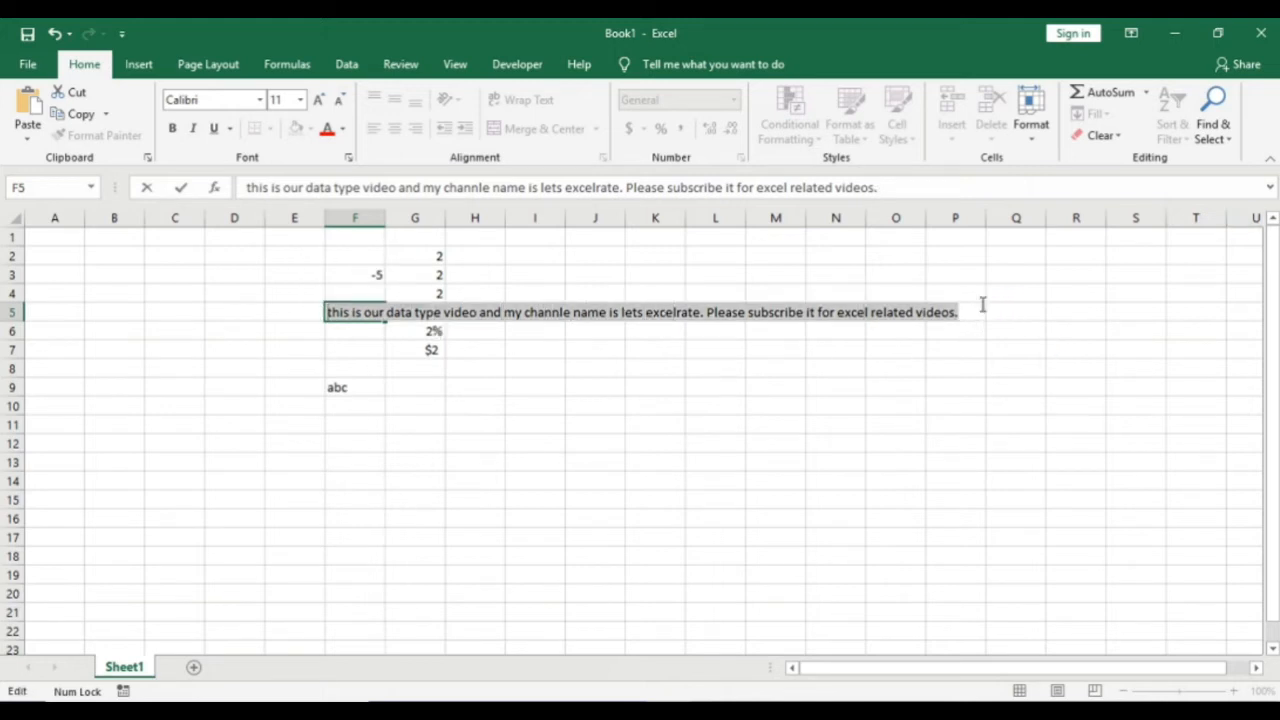
{"action": "left_click", "coordinate": [980, 311]}
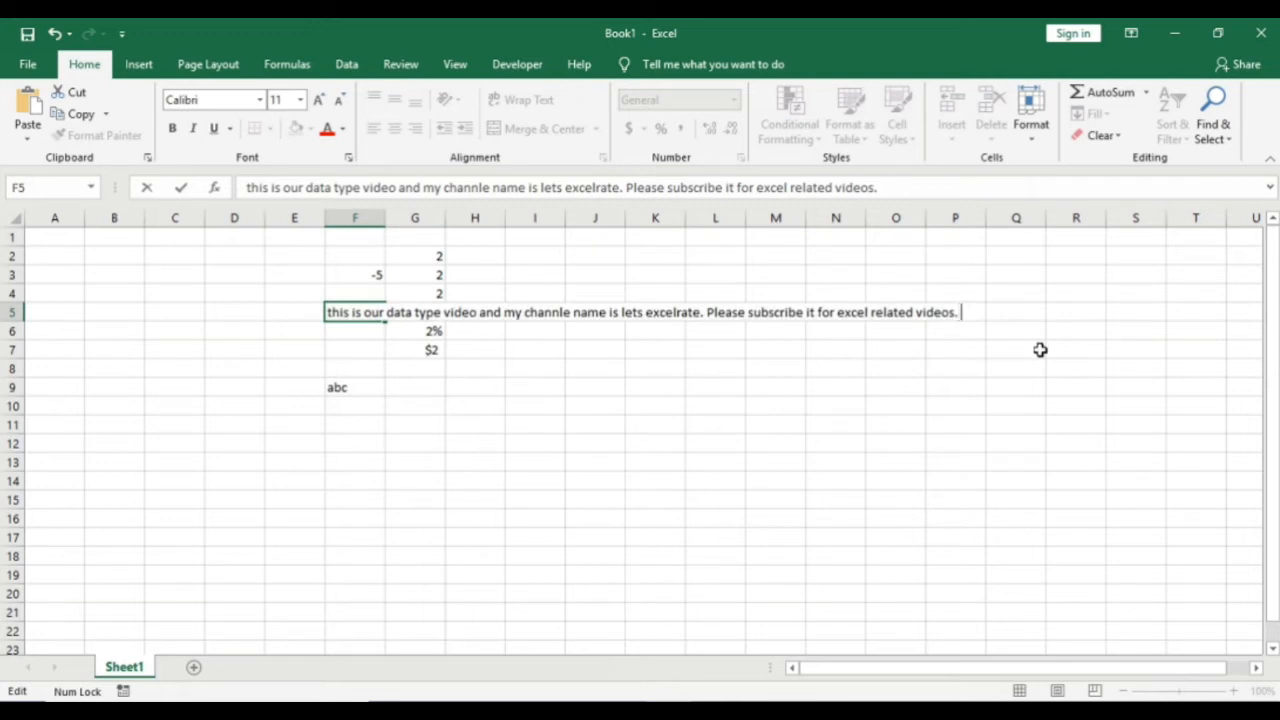
{"action": "key", "text": "ctrl+v"}
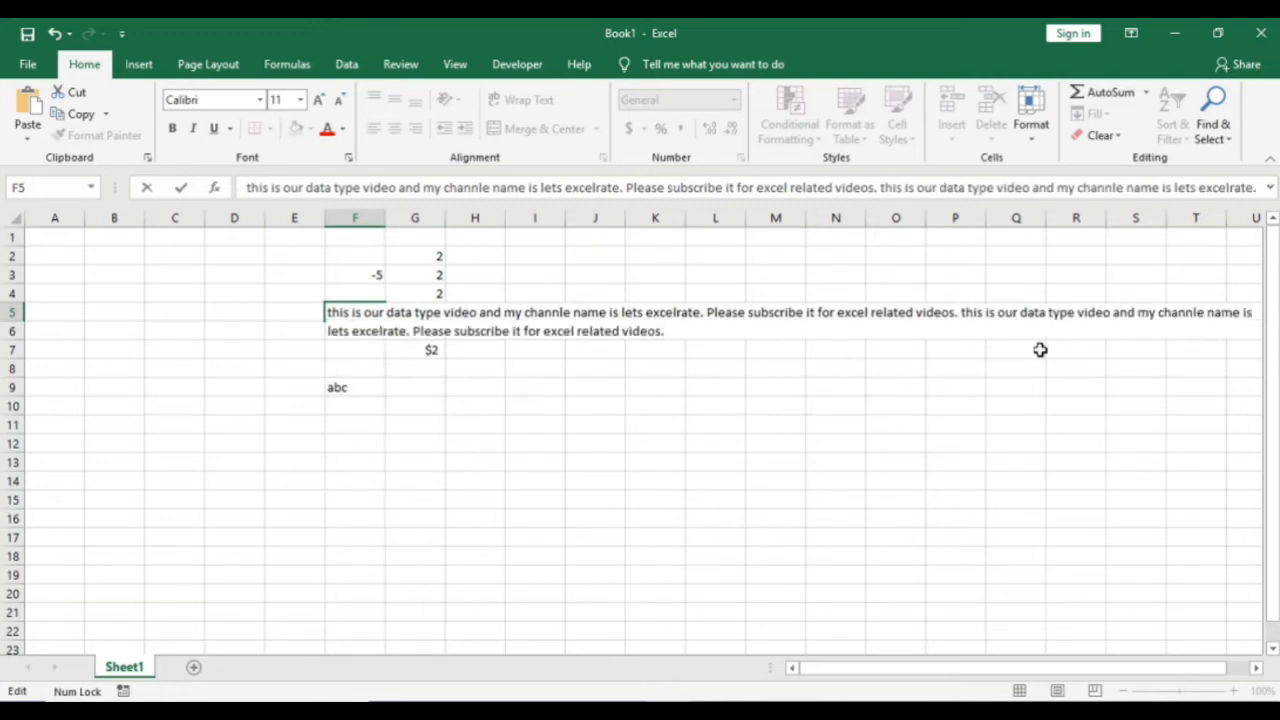
{"action": "key", "text": "Return"}
{"action": "key", "text": "Up"}
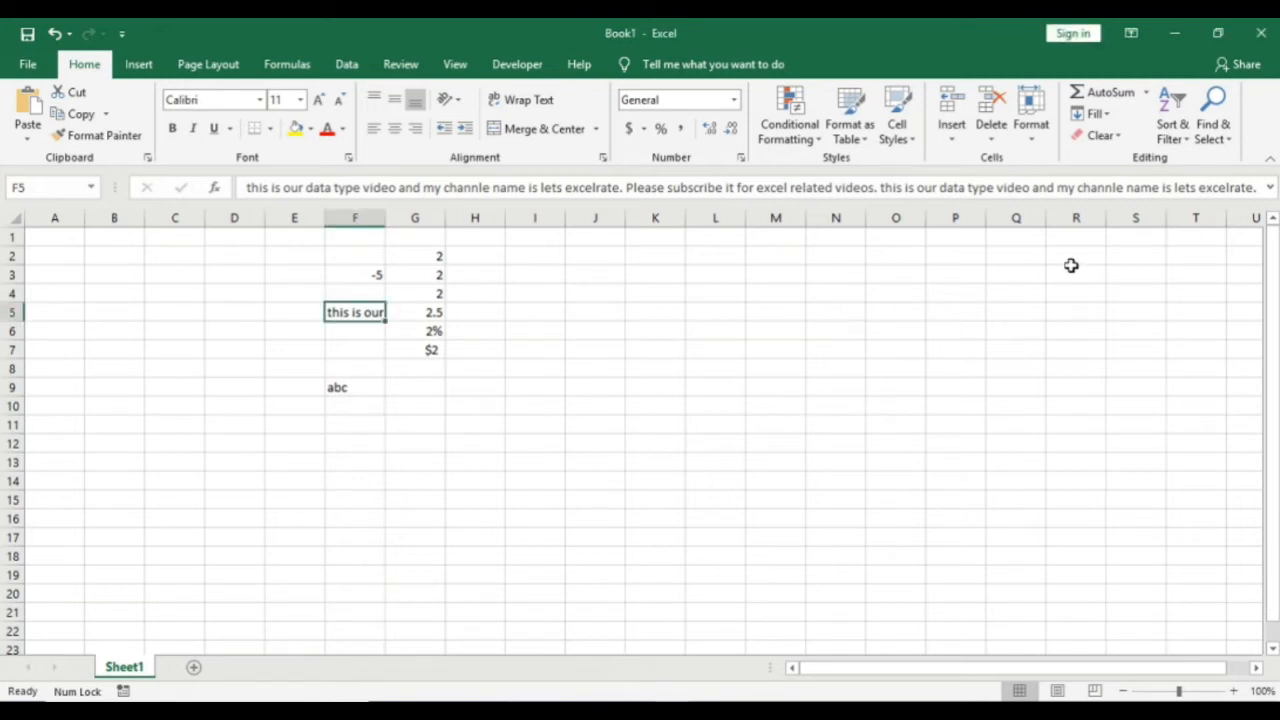
Step: Expand the formula bar, copy the entire text of cell F5 and append it five times at the end of the cell
{"action": "left_click", "coordinate": [1270, 189]}
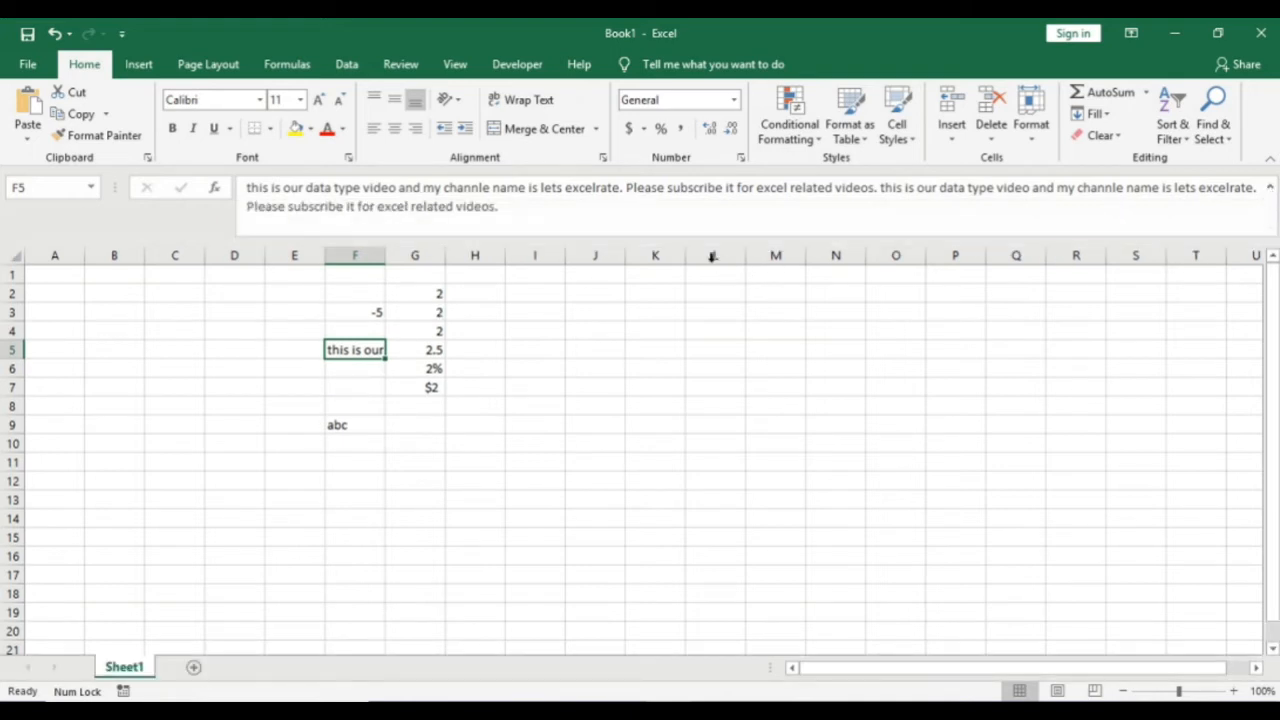
{"action": "left_click", "coordinate": [543, 216]}
{"action": "key", "text": "ctrl+shift+Home"}
{"action": "key", "text": "ctrl+c"}
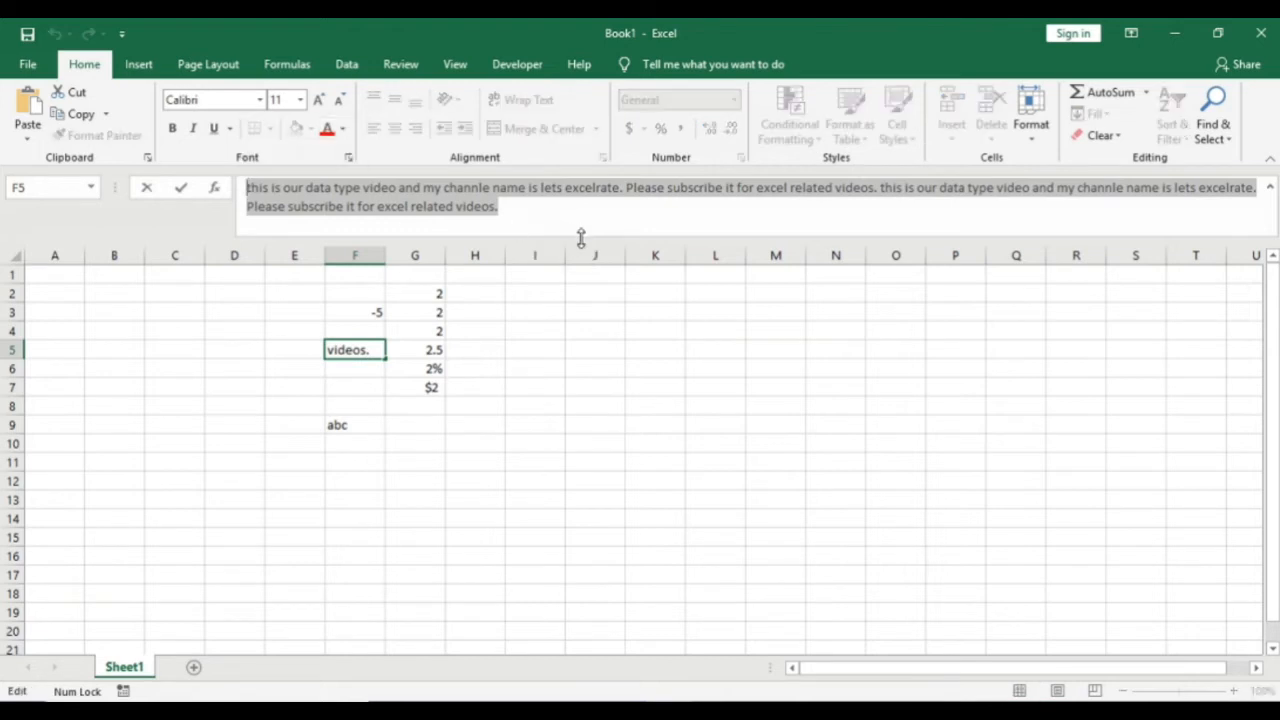
{"action": "left_click", "coordinate": [574, 231]}
{"action": "key", "text": "ctrl+v"}
{"action": "key", "text": "ctrl+v"}
{"action": "key", "text": "ctrl+v"}
{"action": "key", "text": "ctrl+v"}
{"action": "key", "text": "ctrl+v"}
{"action": "key", "text": "Return"}
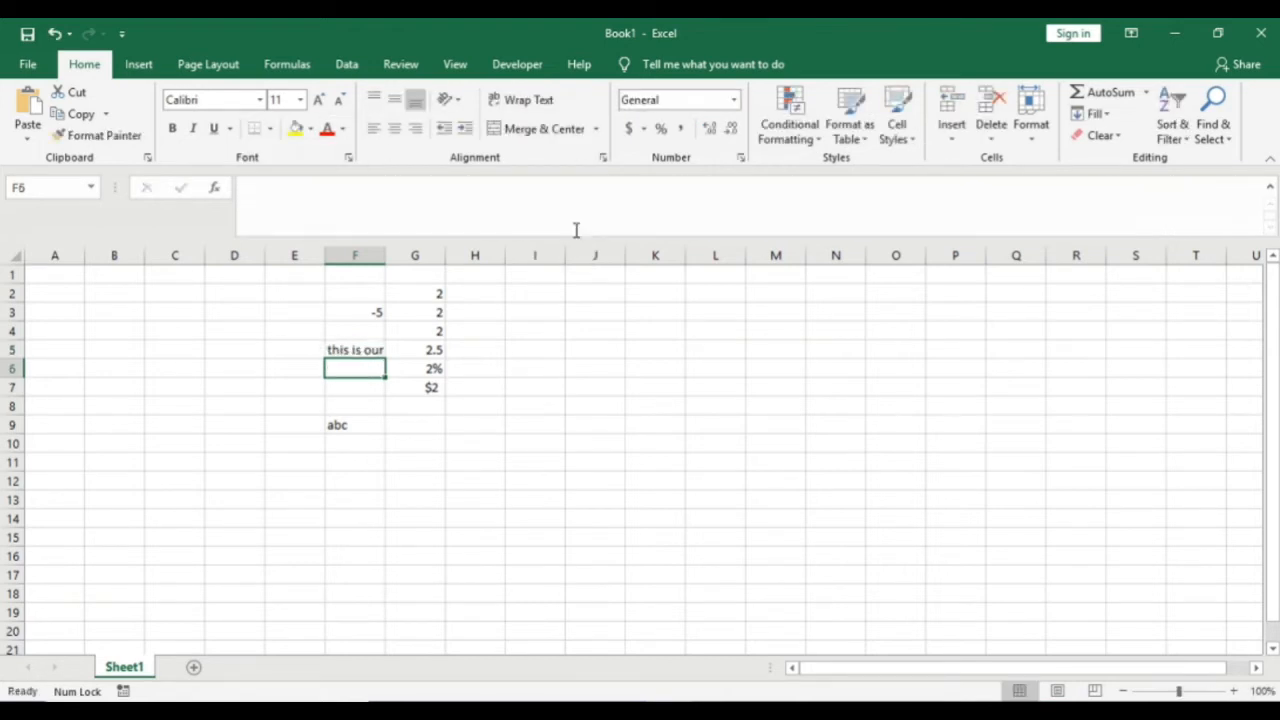
Step: Enlarge the formula bar to six lines for cell F5, collapse it and expand it again
{"action": "key", "text": "Up"}
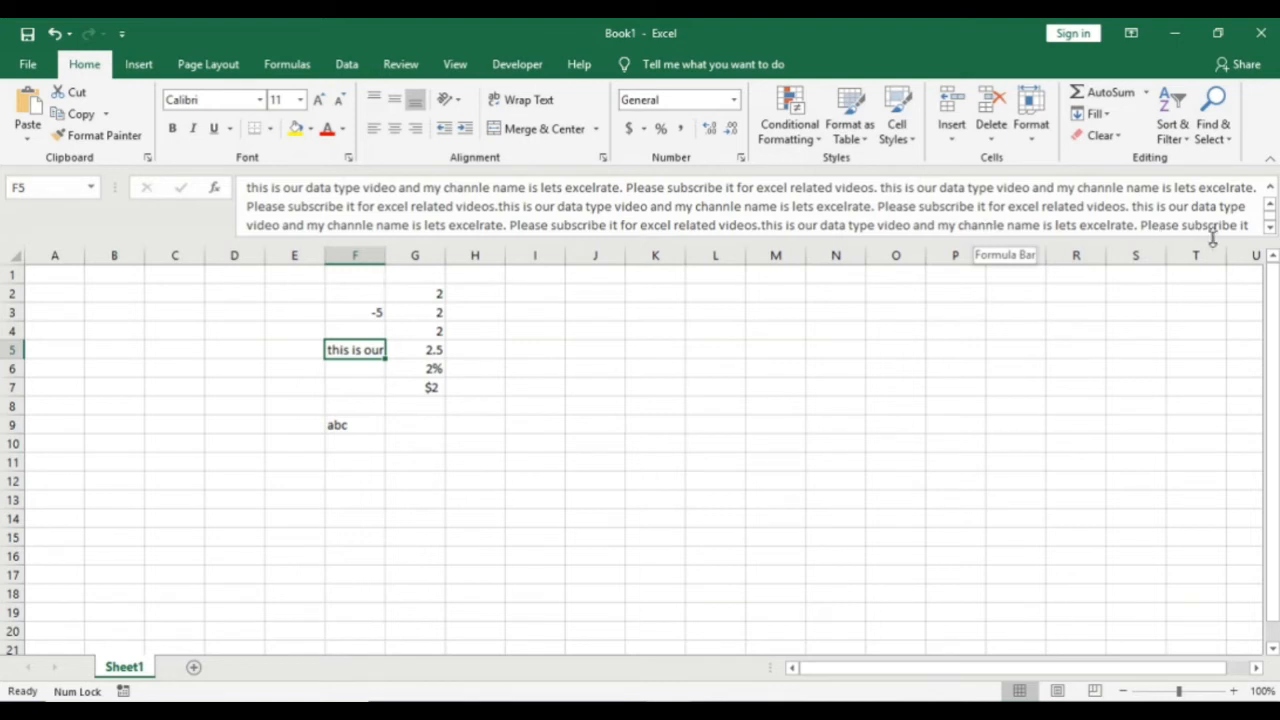
{"action": "left_click_drag", "start_coordinate": [1259, 232], "coordinate": [1208, 297]}
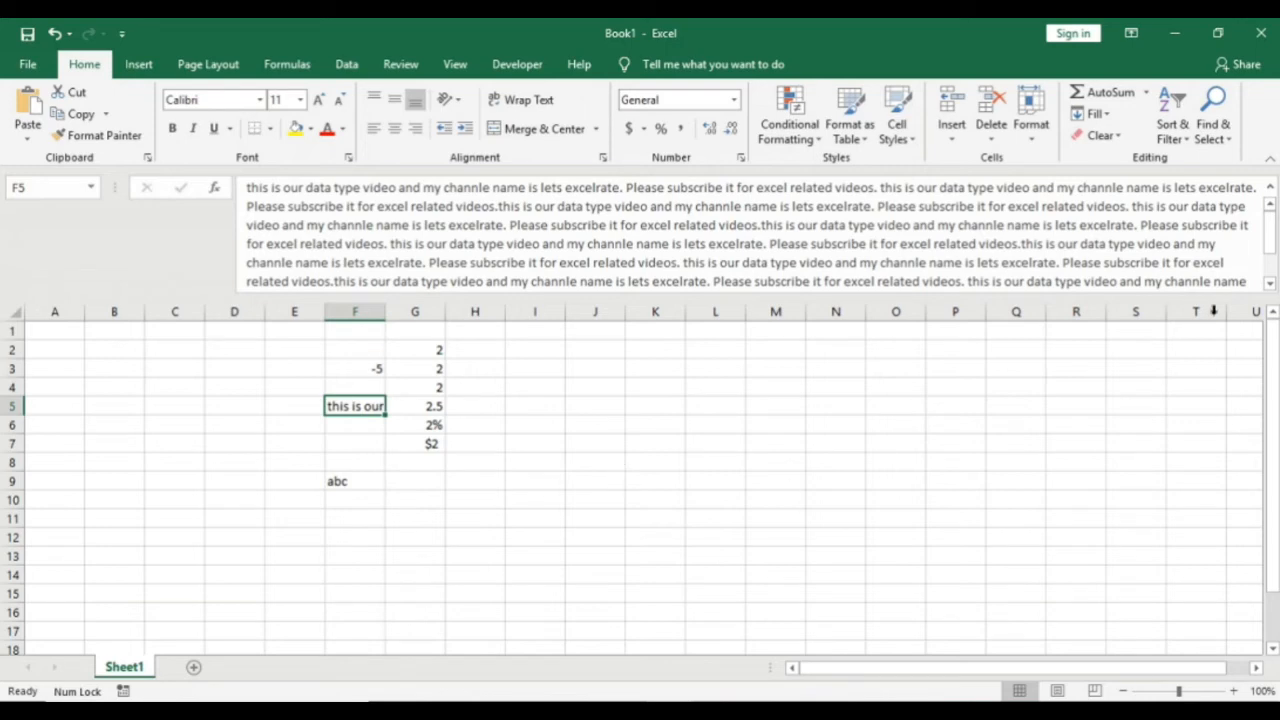
{"action": "left_click", "coordinate": [1271, 190]}
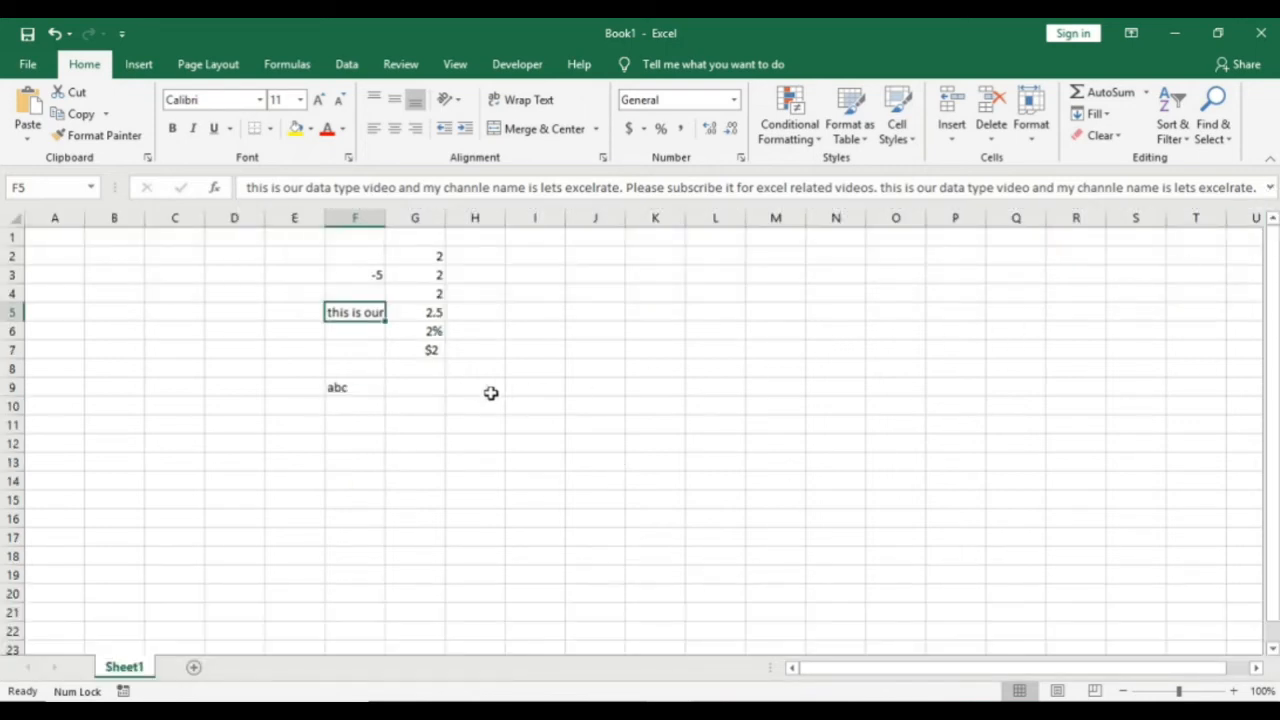
{"action": "key", "text": "ctrl+shift+u"}
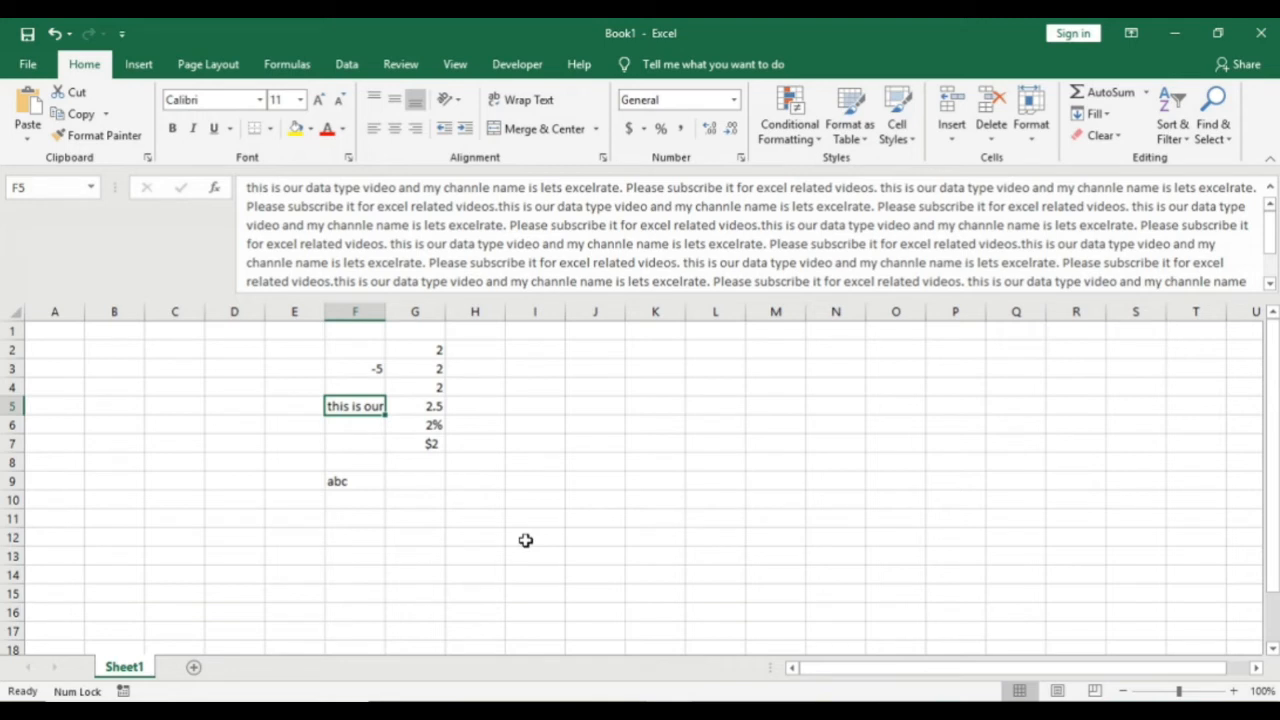
Step: Clear the decimal number in cell G5 and enter 2 in its place
{"action": "key", "text": "Right"}
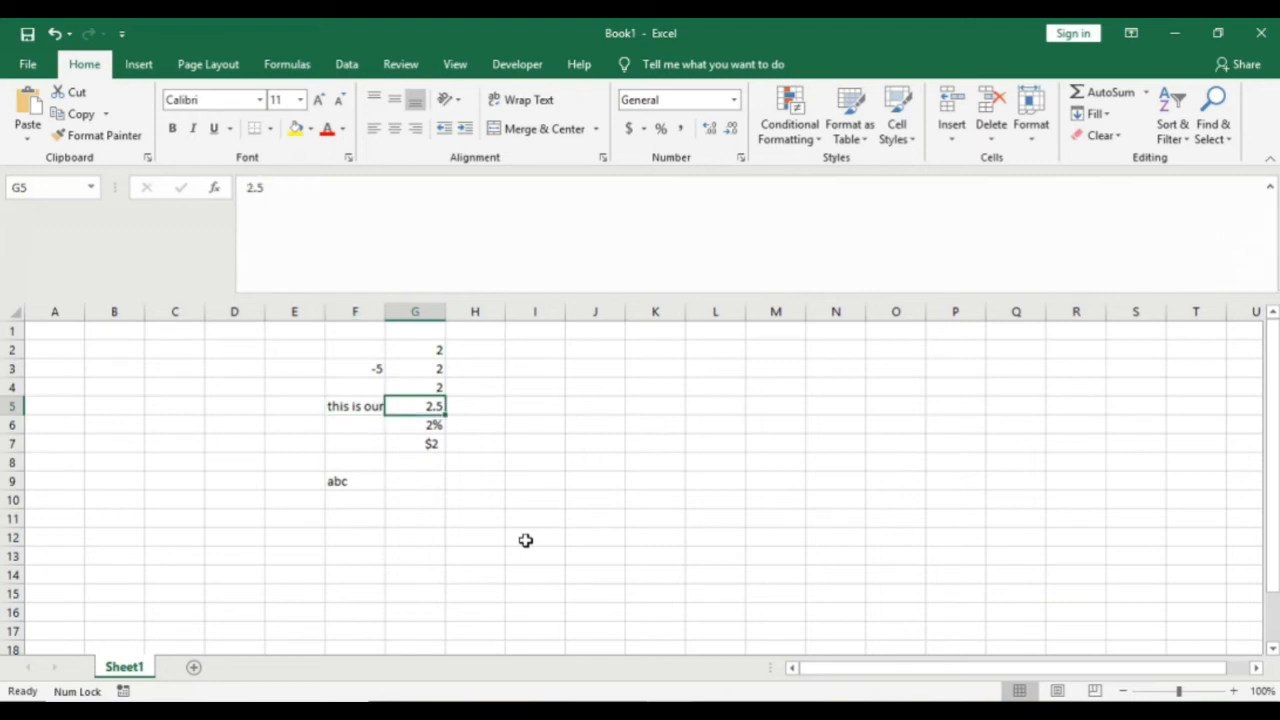
{"action": "key", "text": "Delete"}
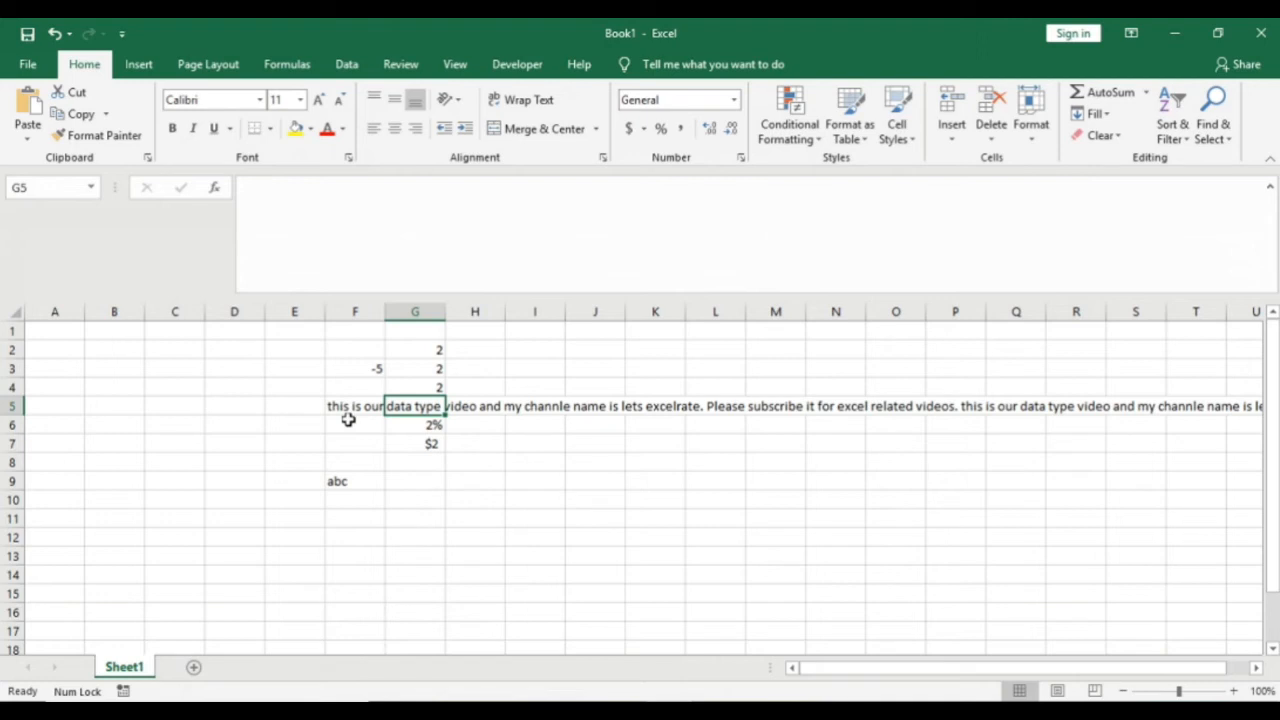
{"action": "type", "text": "2"}
{"action": "key", "text": "Return"}
{"action": "key", "text": "Up"}
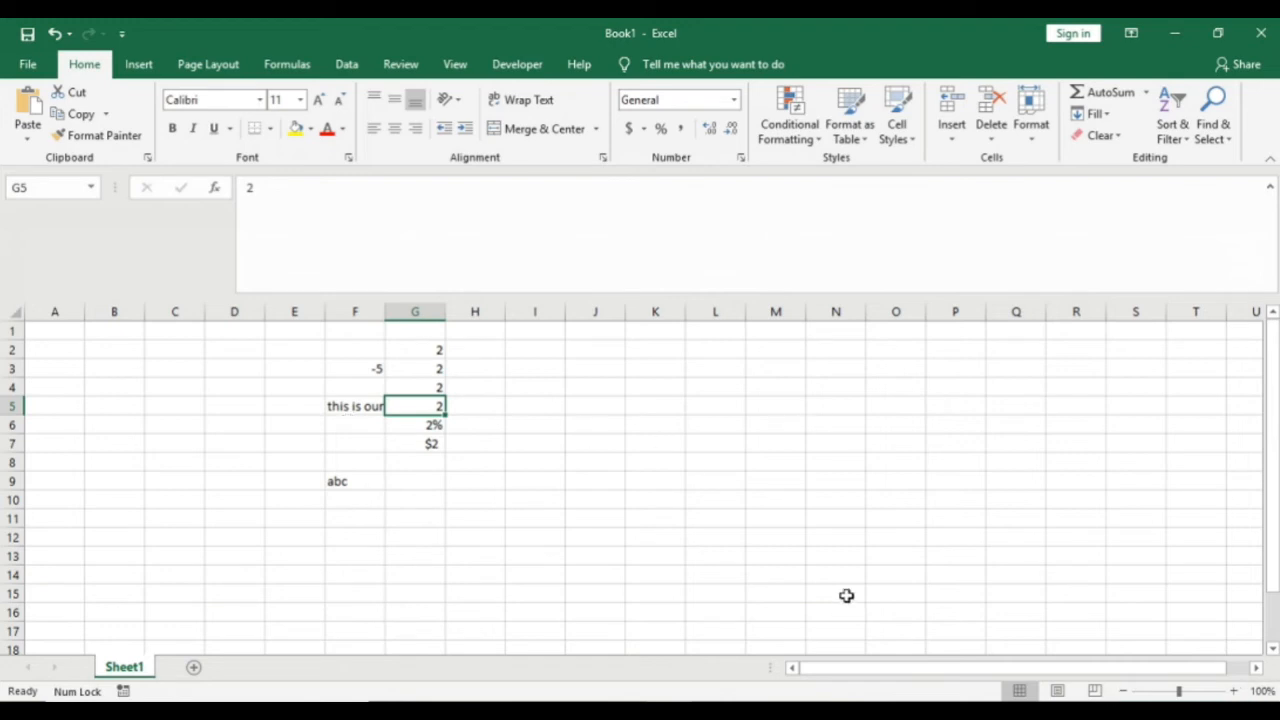
Step: Widen column F to about 105.86 and narrow it to fit only "this is our data type video" in cell F5
{"action": "key", "text": "Left"}
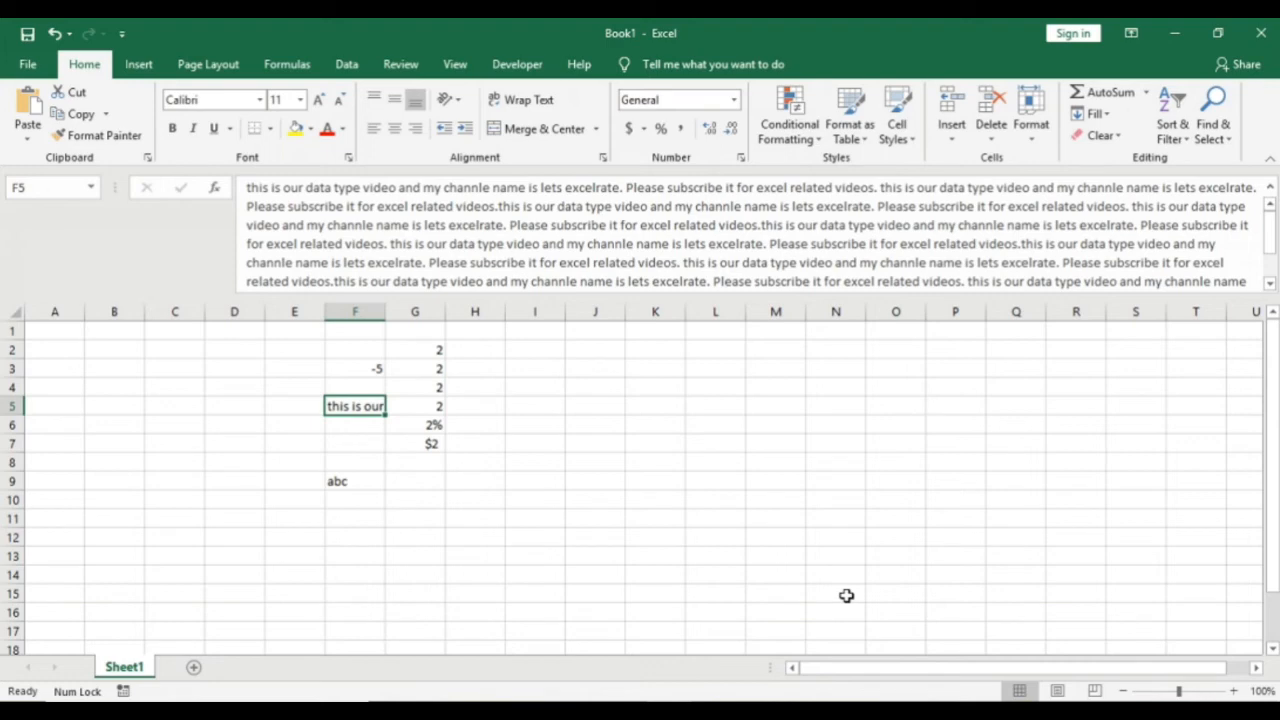
{"action": "left_click_drag", "start_coordinate": [383, 307], "coordinate": [1025, 317]}
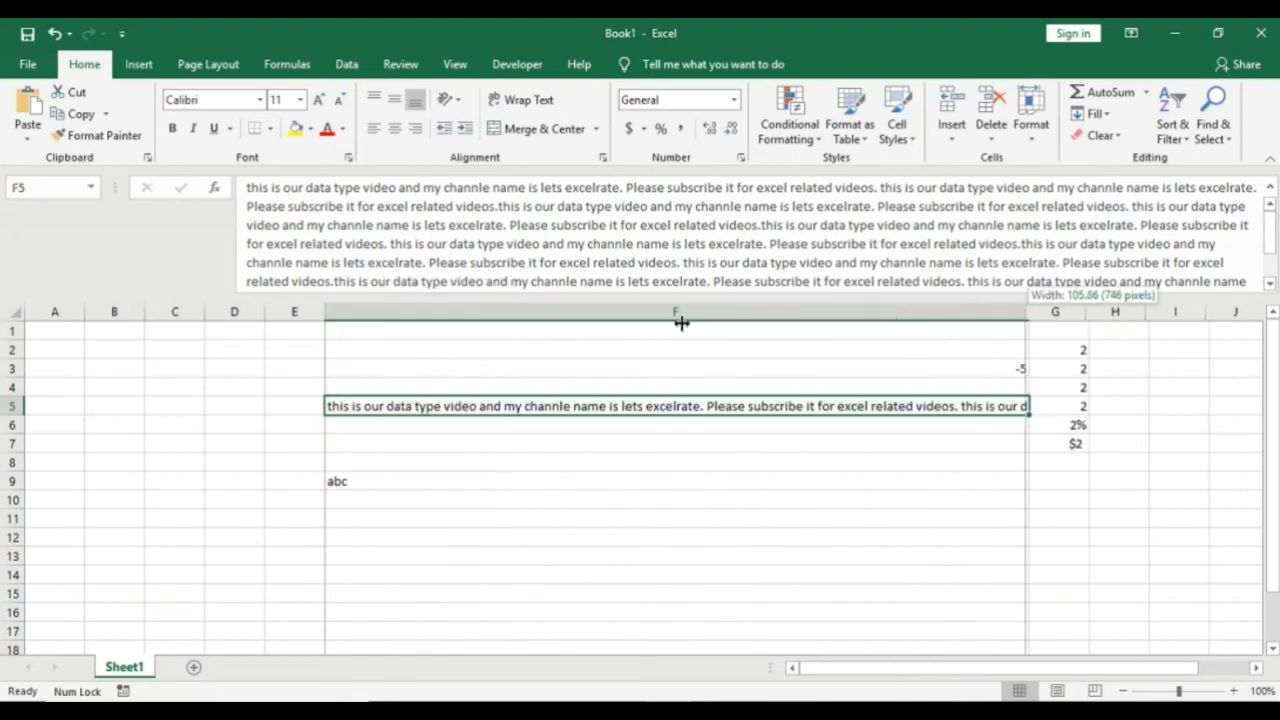
{"action": "left_click_drag", "start_coordinate": [674, 325], "coordinate": [476, 320]}
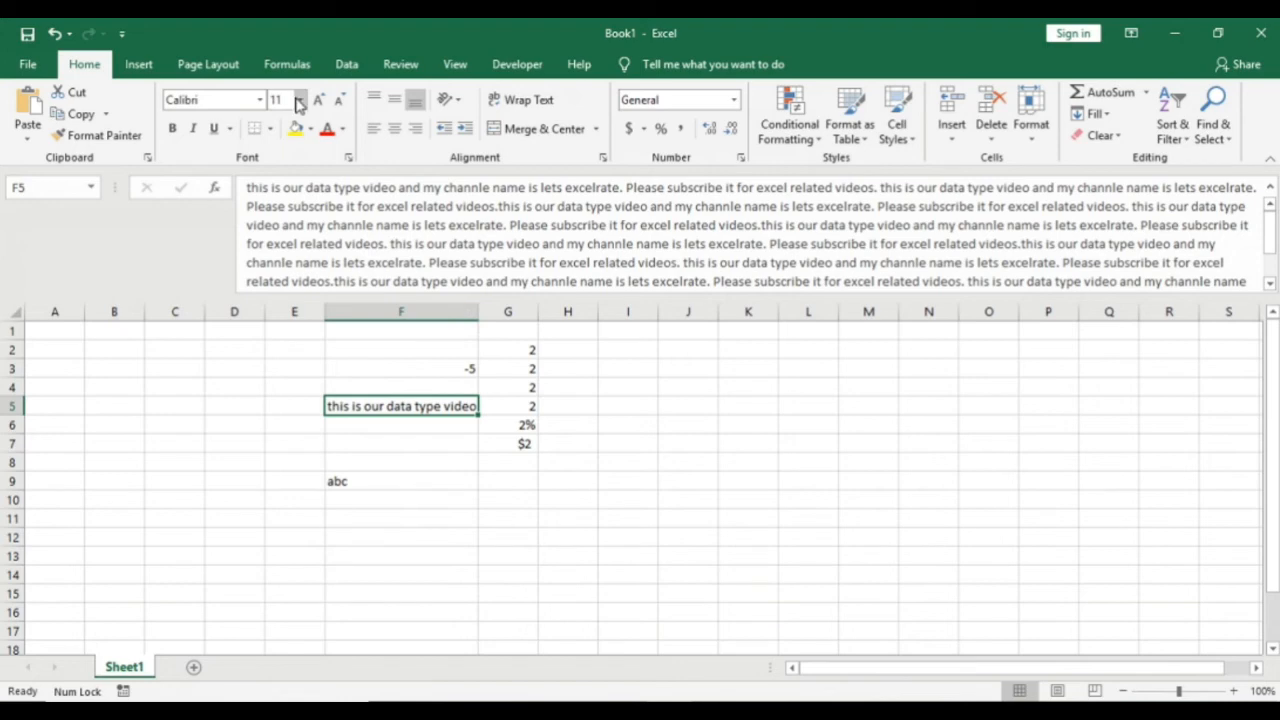
Step: Try font size 5 on the text in cell F5 and restore the size to 11
{"action": "left_click", "coordinate": [301, 103]}
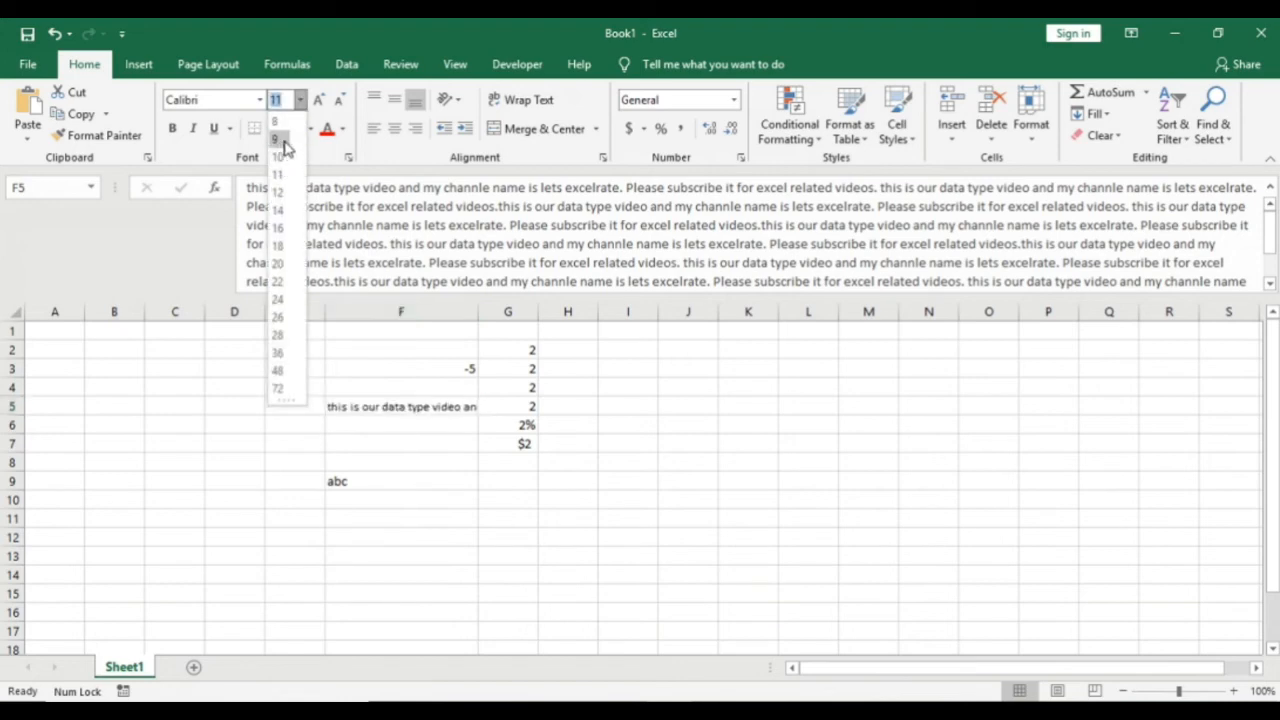
{"action": "left_click", "coordinate": [281, 104]}
{"action": "key", "text": "BackSpace"}
{"action": "key", "text": "BackSpace"}
{"action": "type", "text": "5"}
{"action": "key", "text": "Return"}
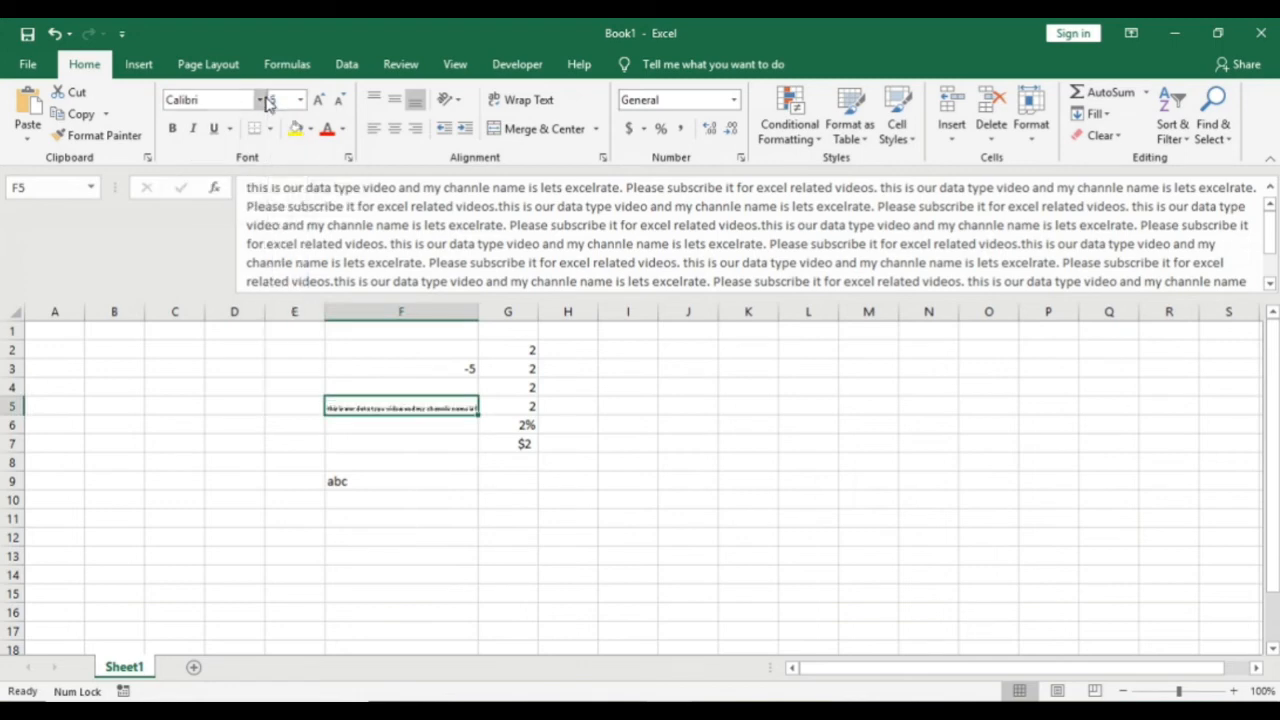
{"action": "left_click", "coordinate": [277, 101]}
{"action": "type", "text": "11"}
{"action": "key", "text": "Return"}
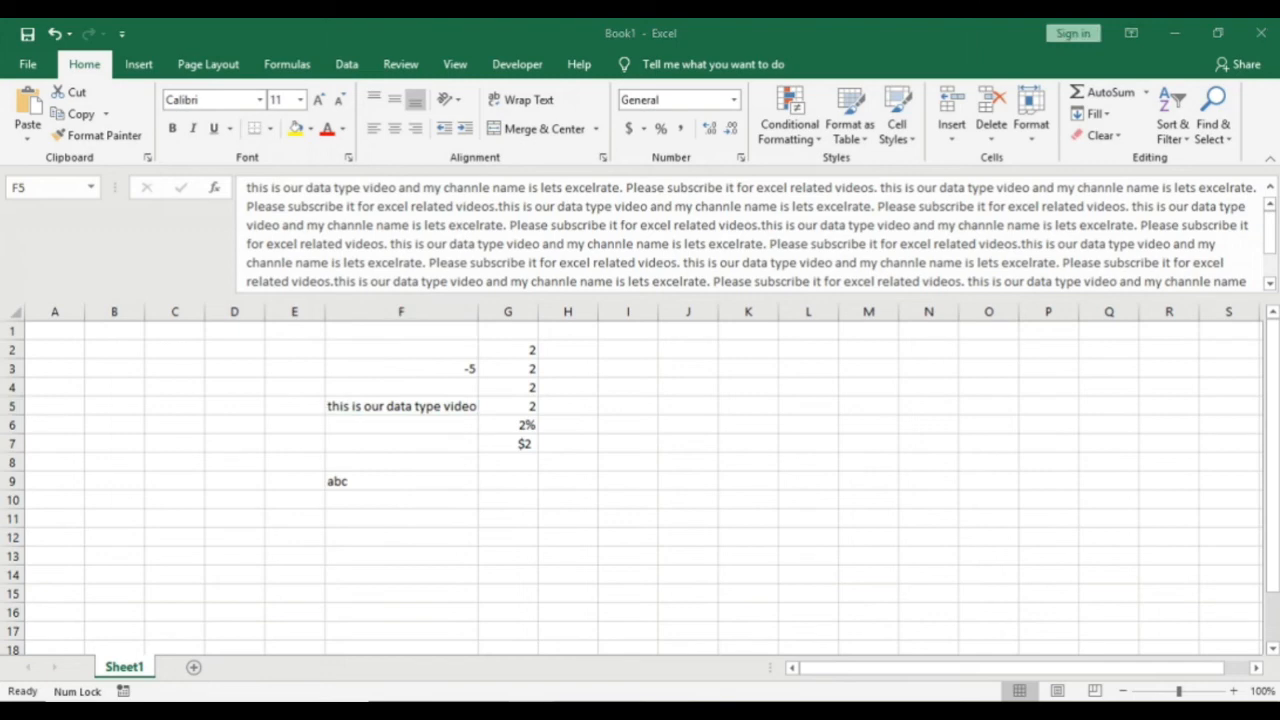
Step: Widen column F to several times its width and apply Wrap Text to the long text in cell F5
{"action": "left_click", "coordinate": [405, 408]}
{"action": "left_click_drag", "start_coordinate": [477, 312], "coordinate": [811, 310]}
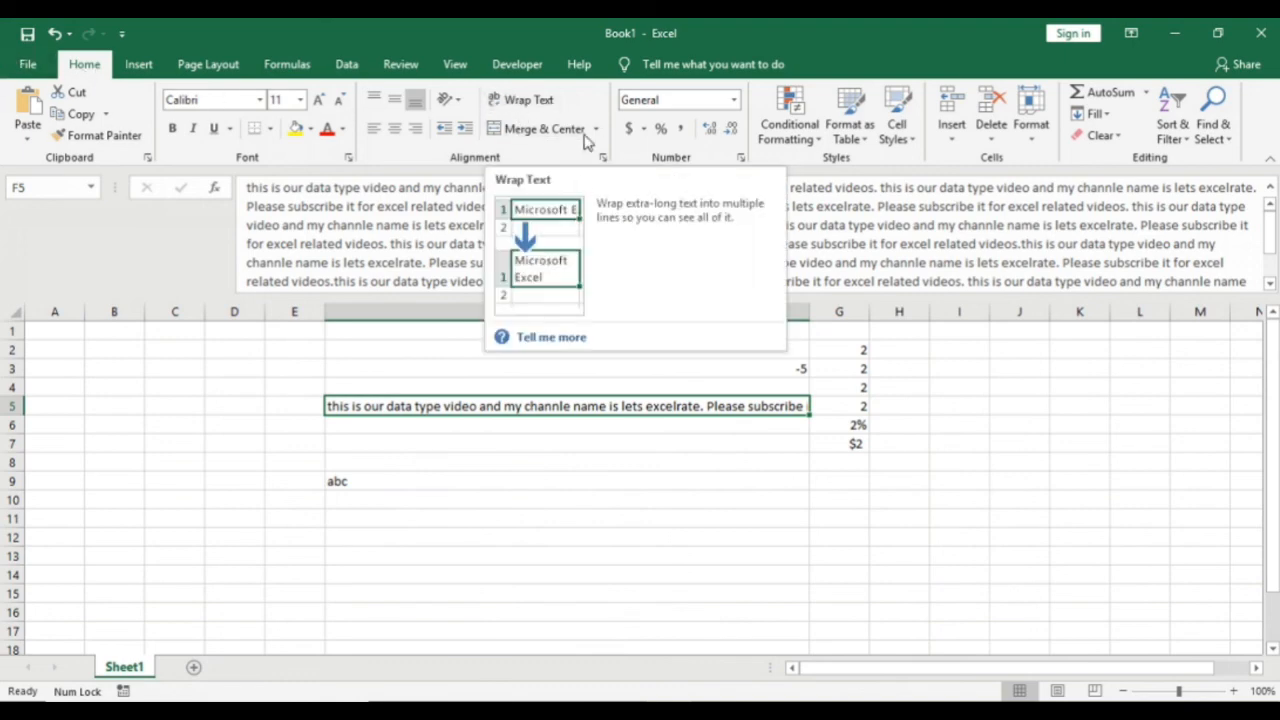
{"action": "left_click", "coordinate": [541, 106]}
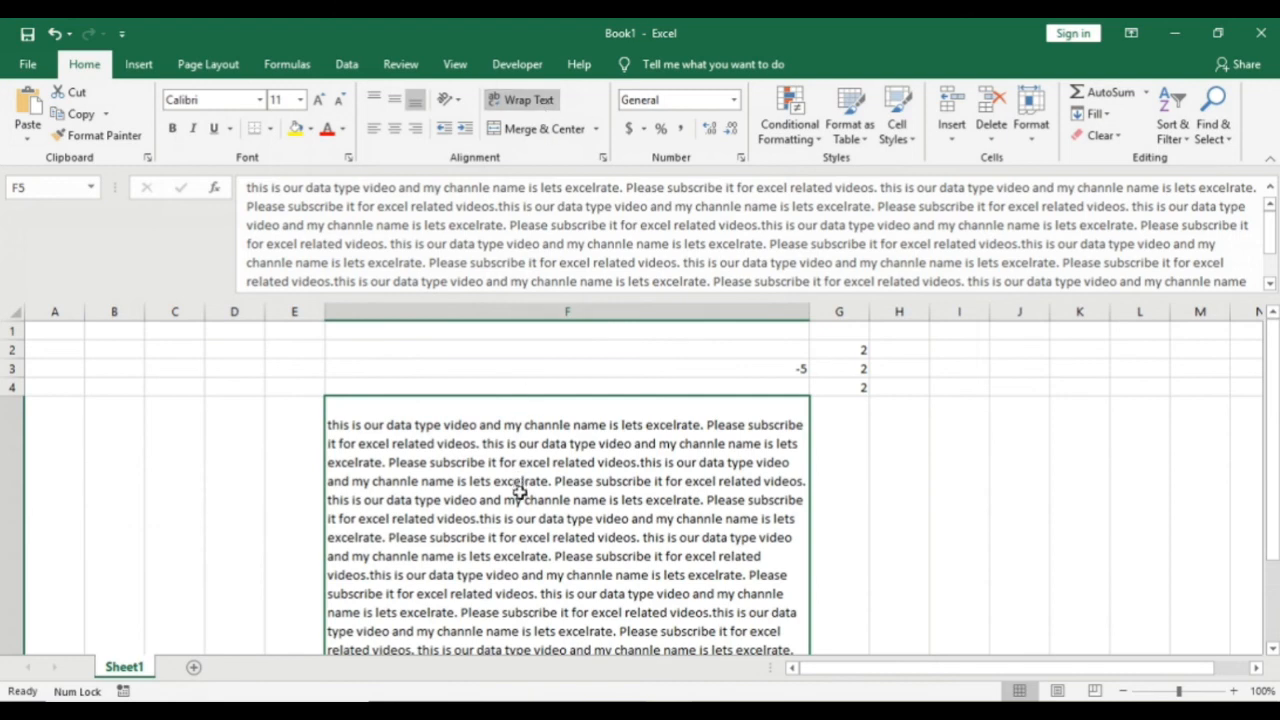
{"action": "scroll", "coordinate": [517, 490], "scroll_direction": "down", "scroll_amount": 2}
{"action": "scroll", "coordinate": [519, 497], "scroll_direction": "up", "scroll_amount": 1}
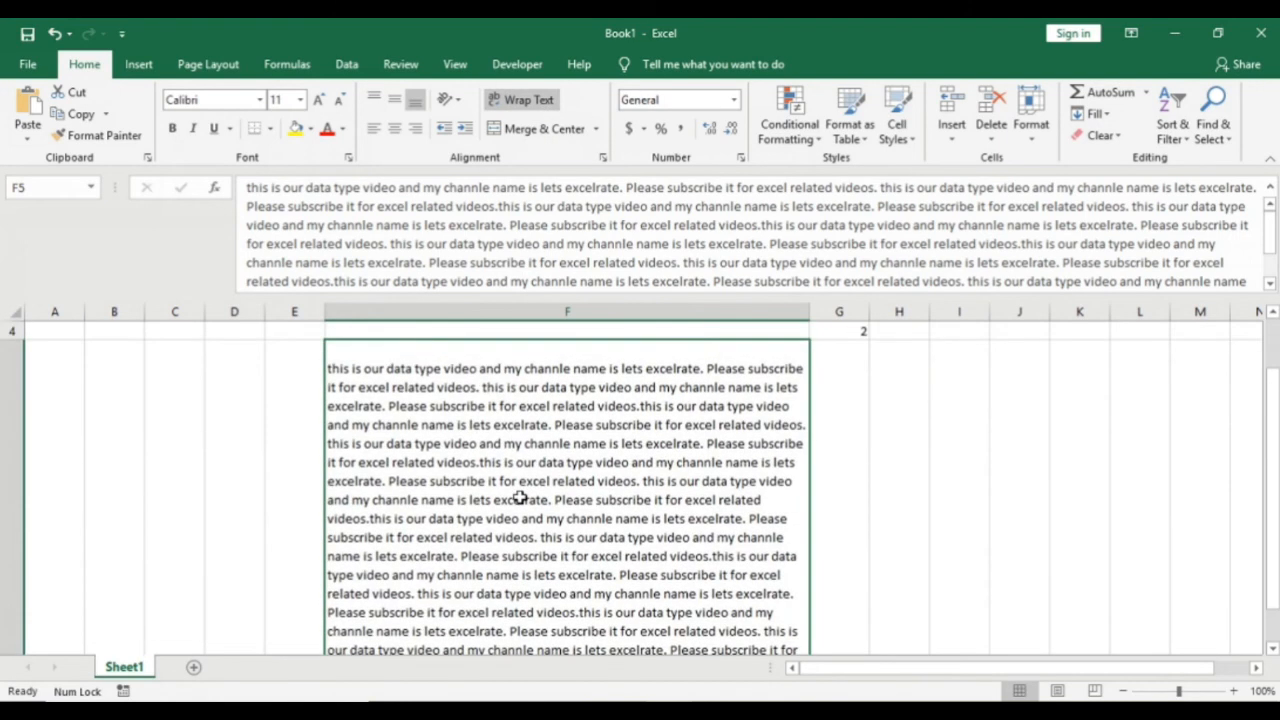
{"action": "left_click", "coordinate": [1122, 691]}
{"action": "left_click", "coordinate": [1122, 691]}
{"action": "left_click", "coordinate": [1122, 691]}
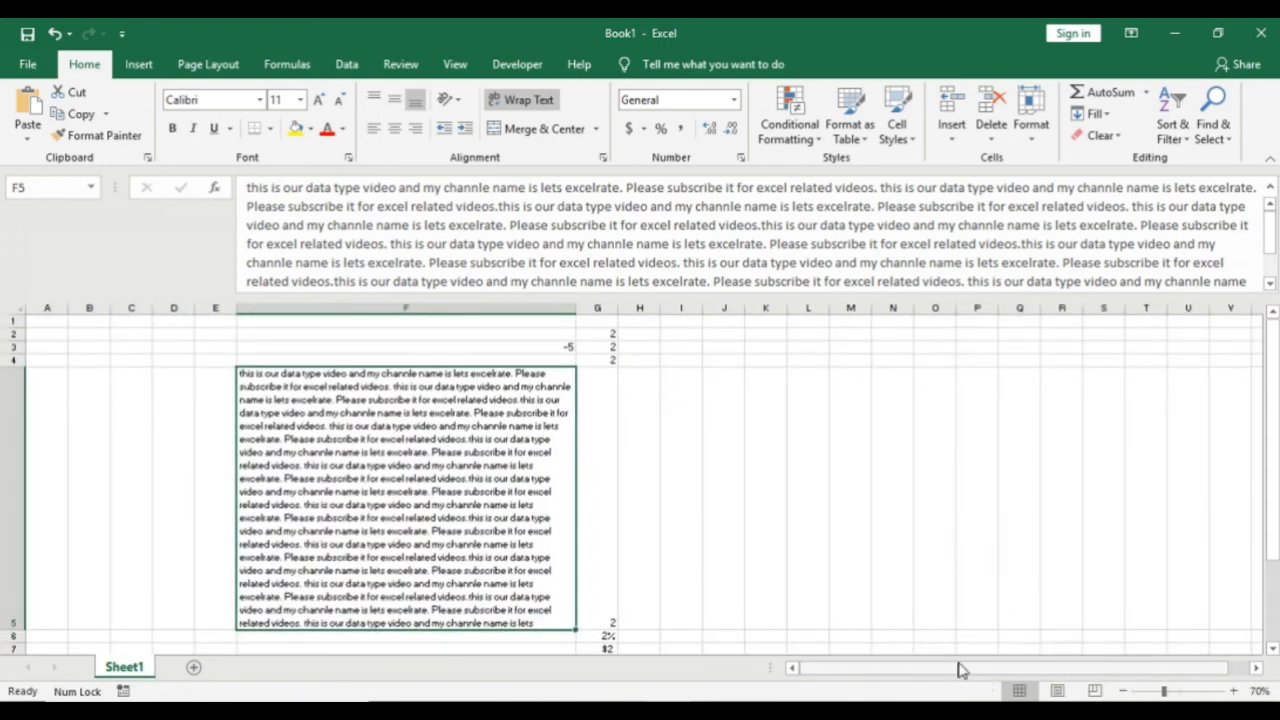
{"action": "left_click", "coordinate": [992, 712]}
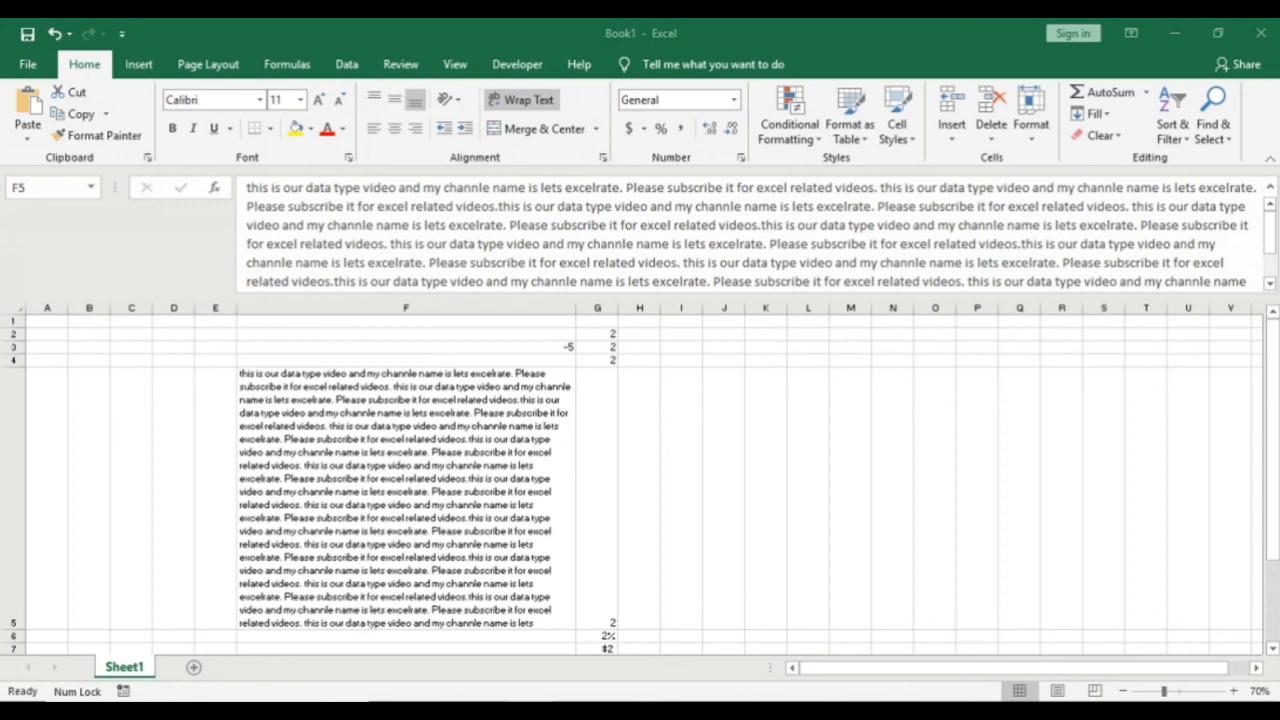